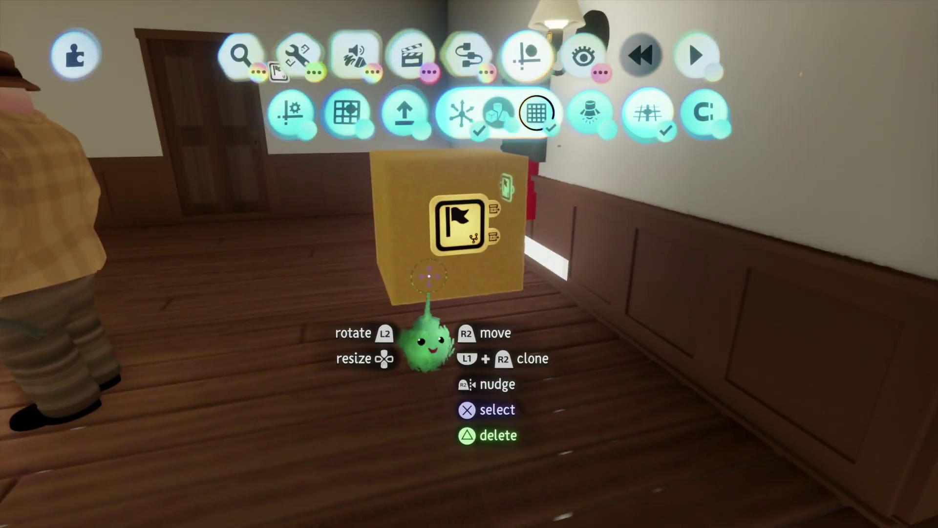
Place the yellow block beside the hallway wall and open its flag microchip.
mouse_move(429, 276)
left_mouse_down()
mouse_move(468, 238)
mouse_move(459, 170)
left_mouse_up()
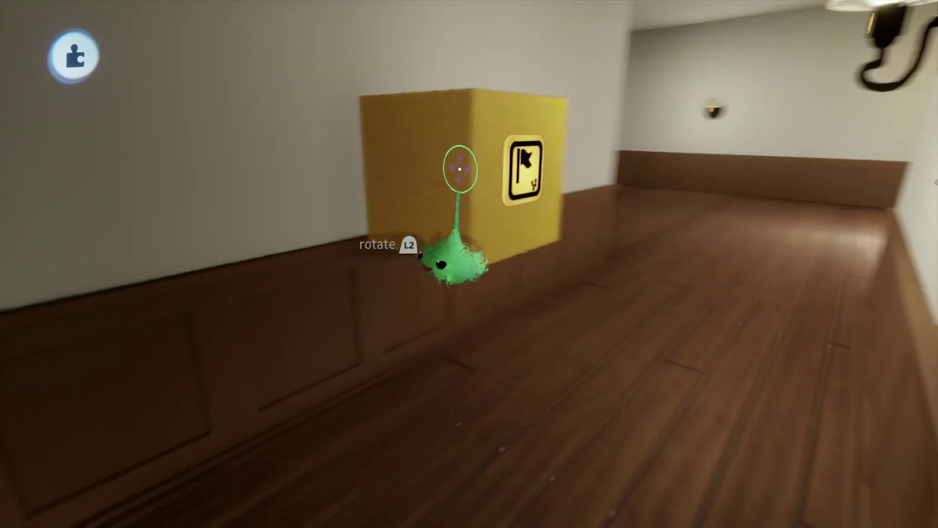
left_click(505, 168)
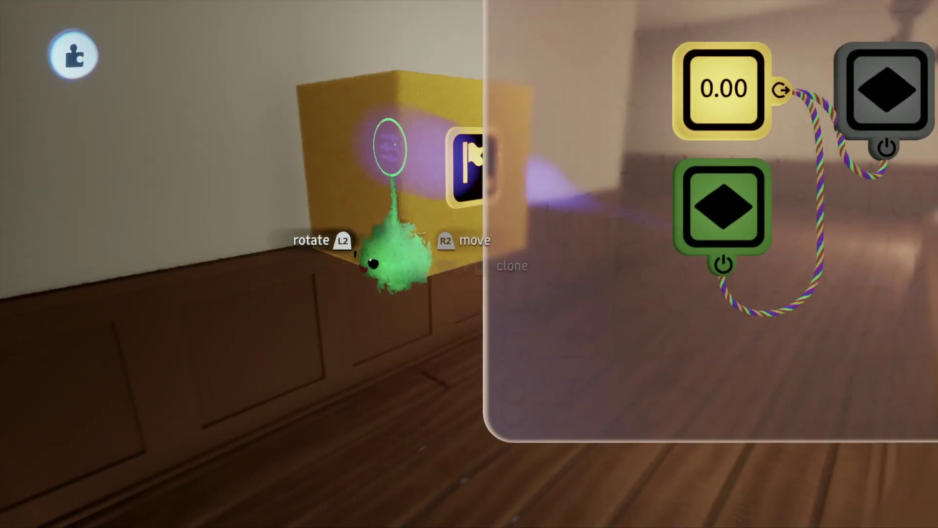
Tint the yellow block blue with the tint amount at 200% in its outer properties, and close its settings.
left_click(390, 147)
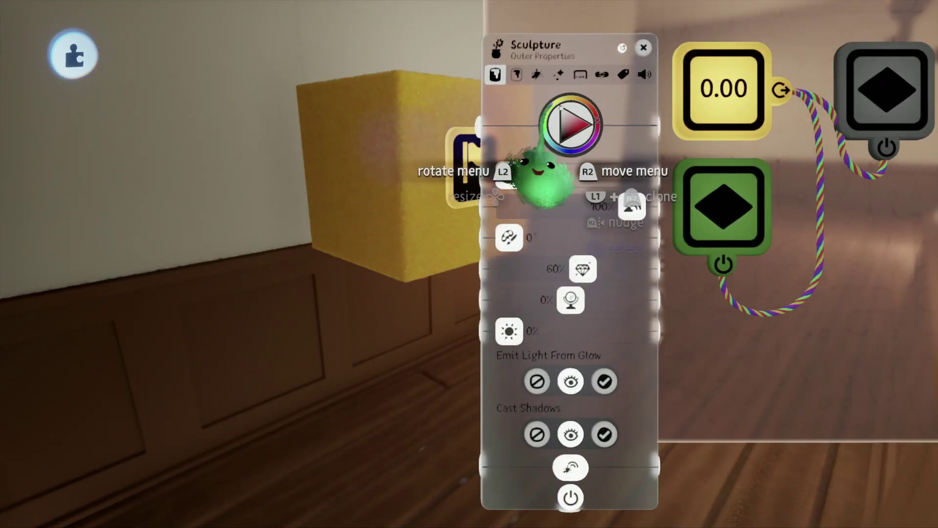
left_click(581, 75)
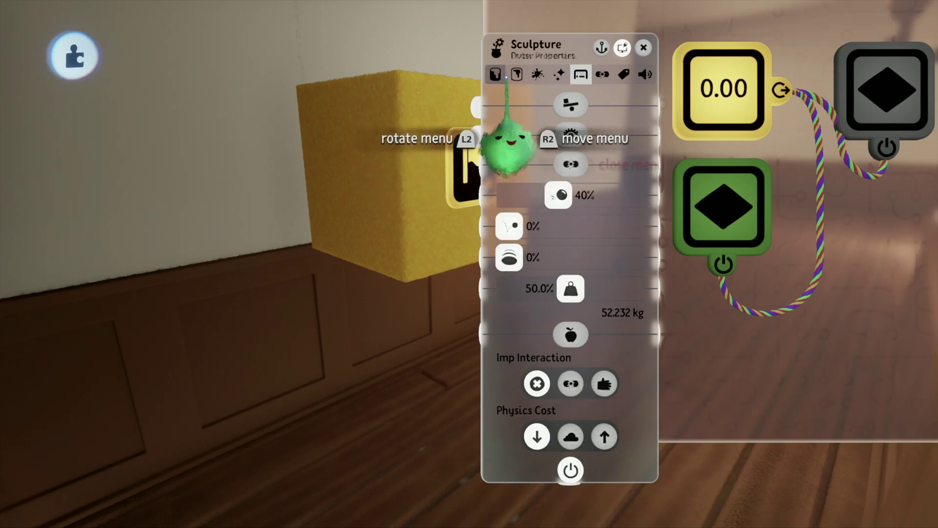
left_click(514, 75)
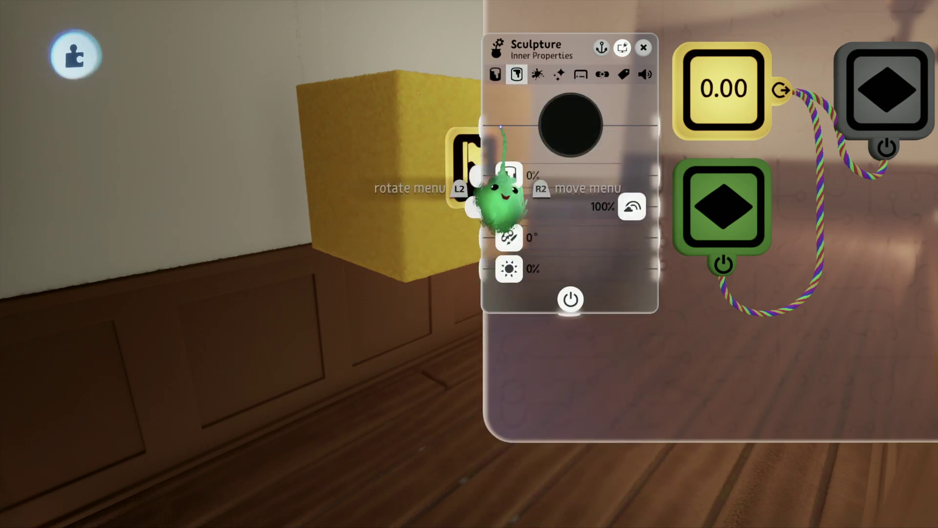
left_click(495, 74)
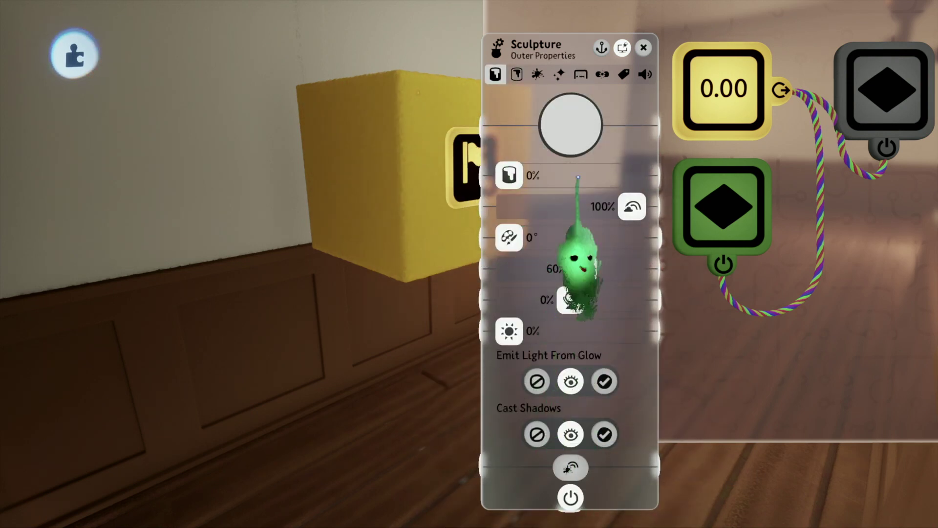
left_click(553, 148)
mouse_move(572, 129)
left_mouse_down()
mouse_move(597, 138)
mouse_move(590, 131)
left_mouse_up()
left_click_drag(555, 176, 587, 175)
left_click_drag(663, 227, 680, 183)
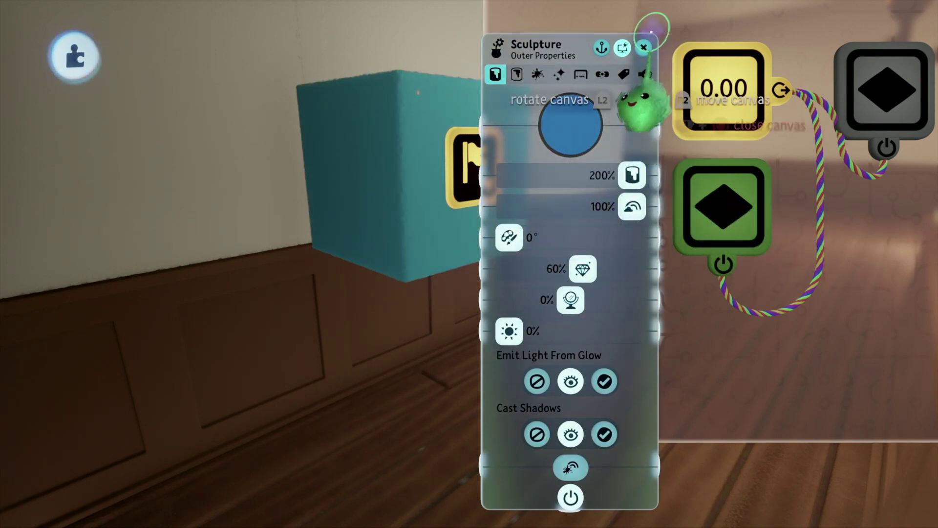
left_click(645, 47)
Give the block's Variables microchip the movie camera icon and a deep blue colour.
left_click(469, 169)
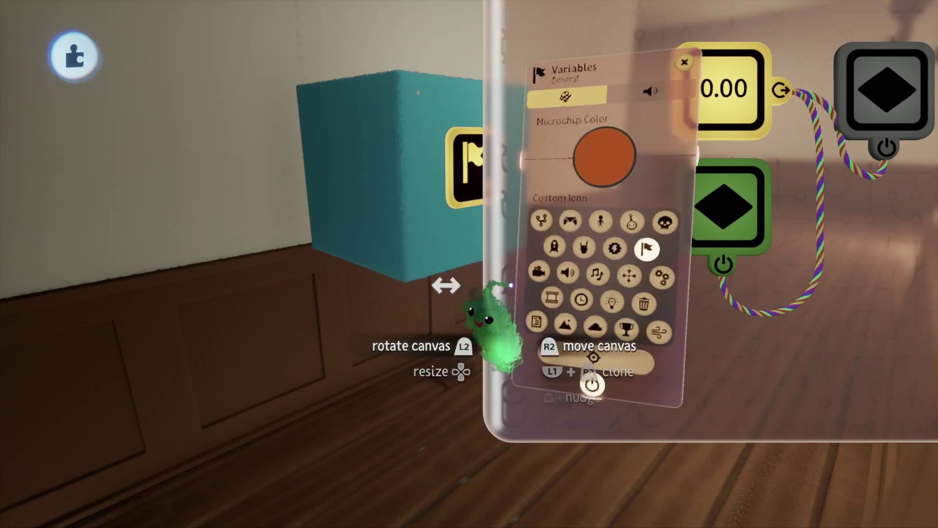
left_click(553, 287)
left_click(595, 170)
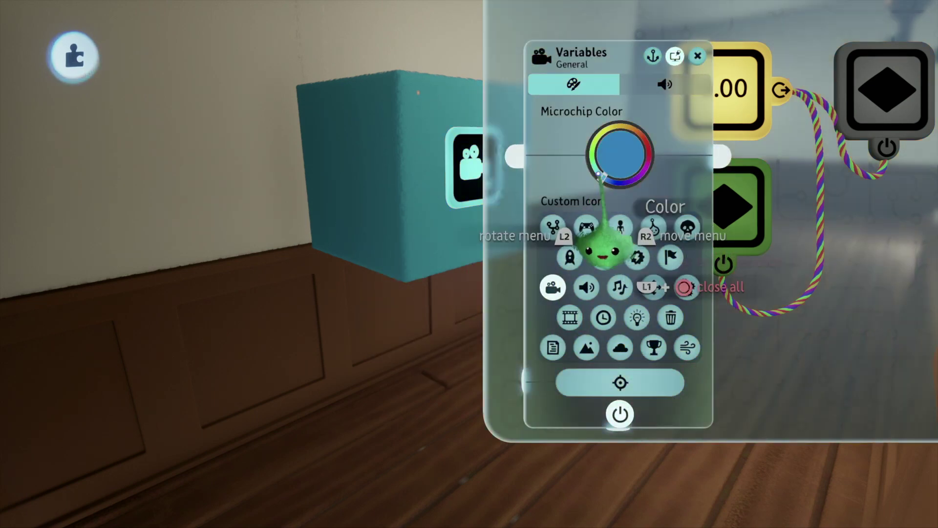
left_click_drag(596, 170, 614, 182)
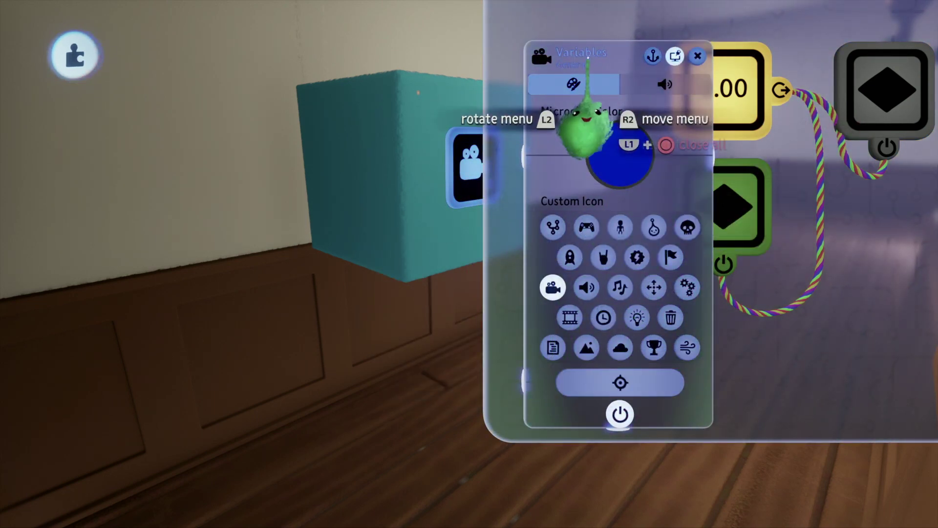
Rename the Variables microchip as "Camera fixed" and close its settings.
left_click(588, 52)
key("BackSpace")
key("BackSpace")
key("BackSpace")
key("BackSpace")
key("BackSpace")
key("BackSpace")
key("BackSpace")
key("BackSpace")
key("BackSpace")
key("shift")
key("Left")
key("Down")
type("Cam")
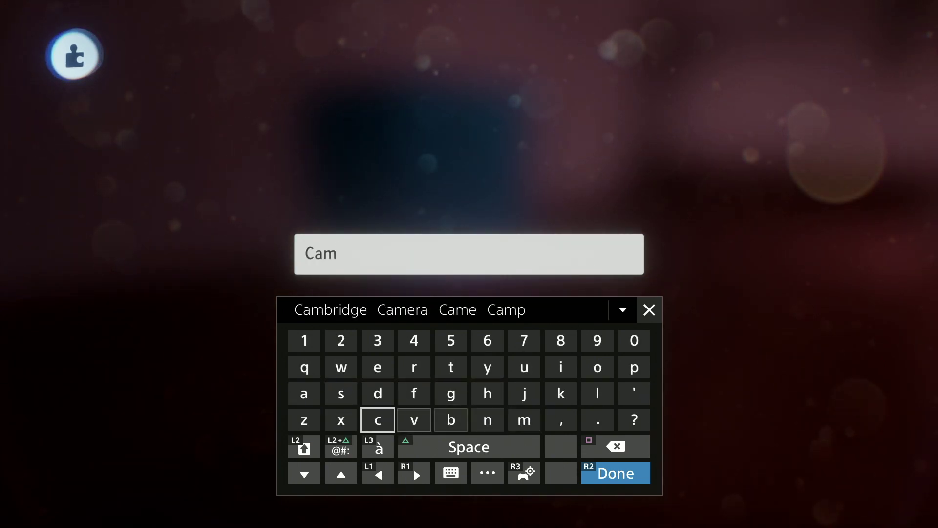
type("era fi")
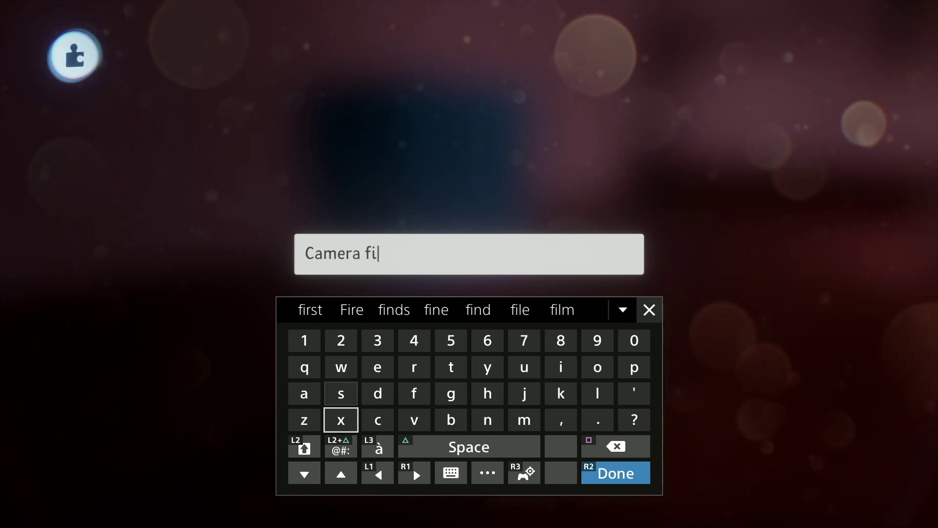
type("xed")
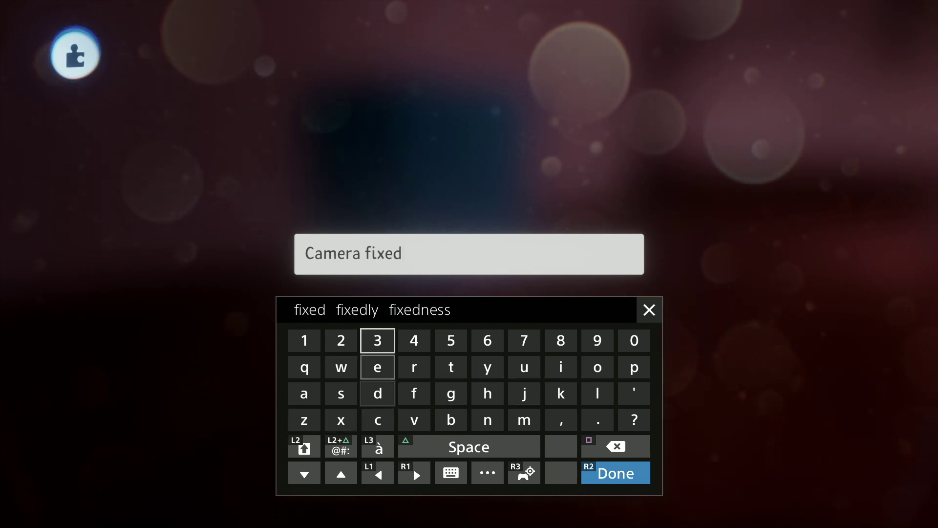
key("Return")
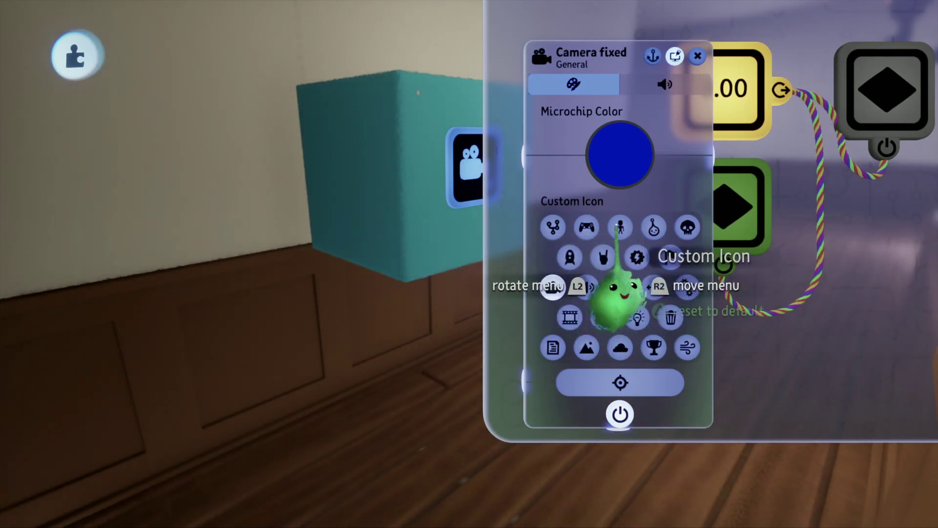
left_click(697, 55)
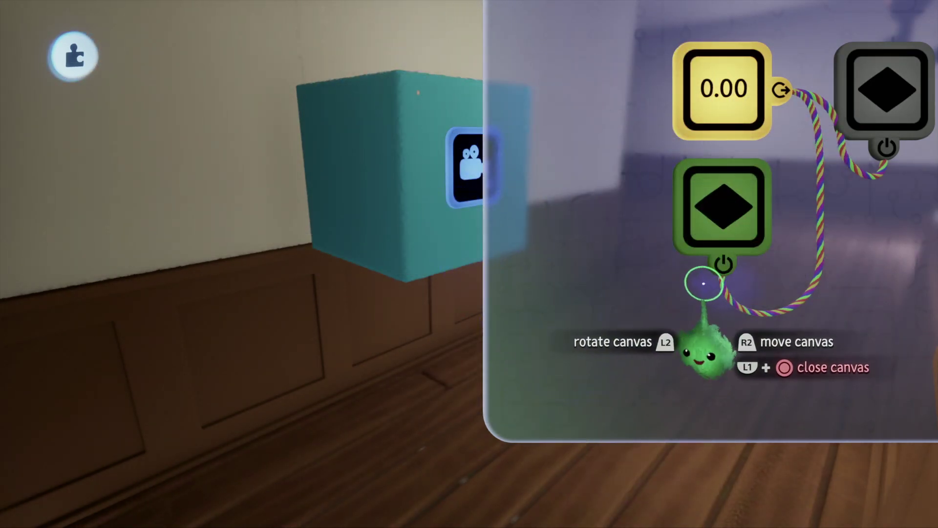
Delete all the existing gadgets from inside the Camera fixed microchip.
middle_click_drag(733, 366, 546, 392)
scroll(546, 392, "up", 2)
key("Delete")
key("Delete")
key("Delete")
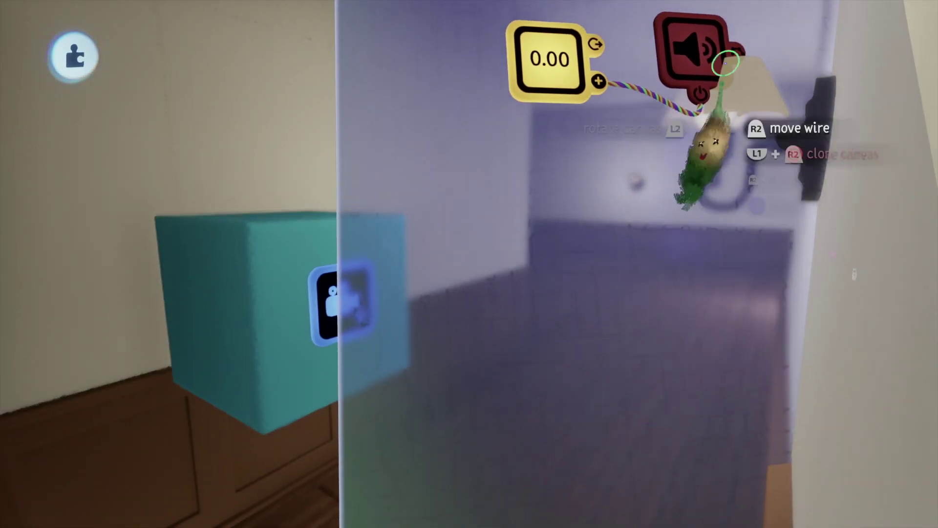
key("Delete")
key("Delete")
middle_click_drag(543, 162, 440, 382)
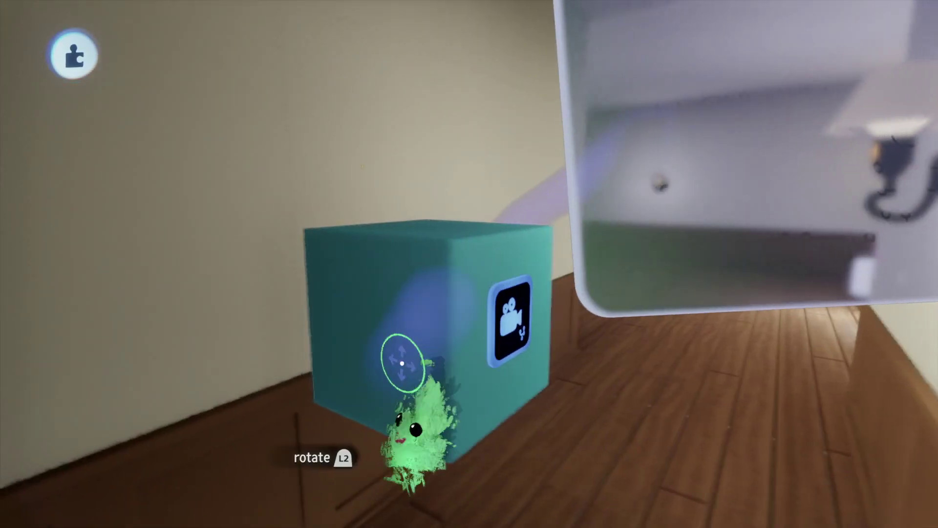
Reposition the blue block low along the hallway wall, near the wood panelling.
key("Tab")
left_click(467, 54)
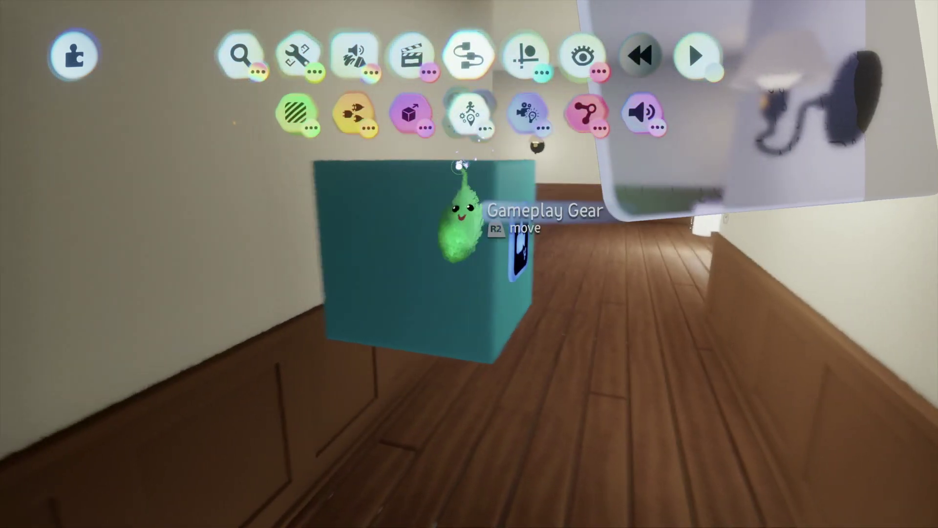
left_click(526, 55)
left_click(461, 112)
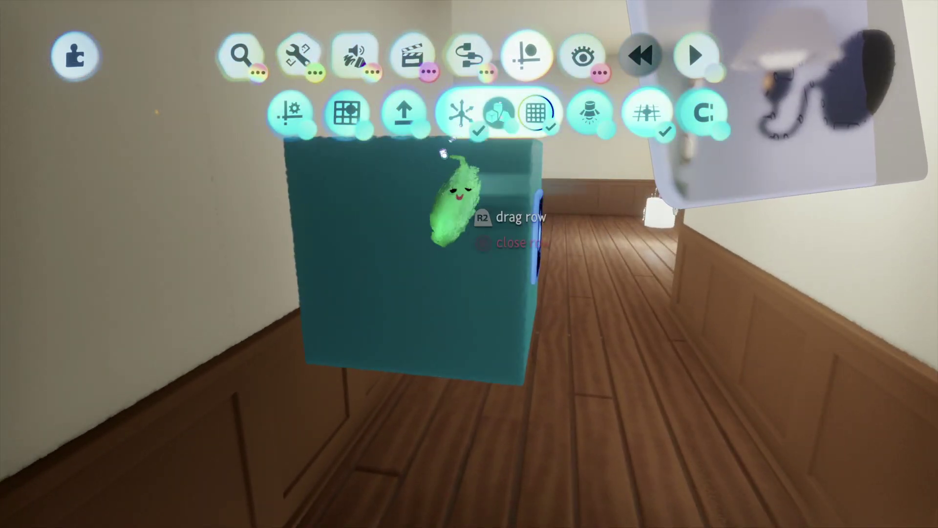
key("Tab")
left_click_drag(414, 395, 342, 394)
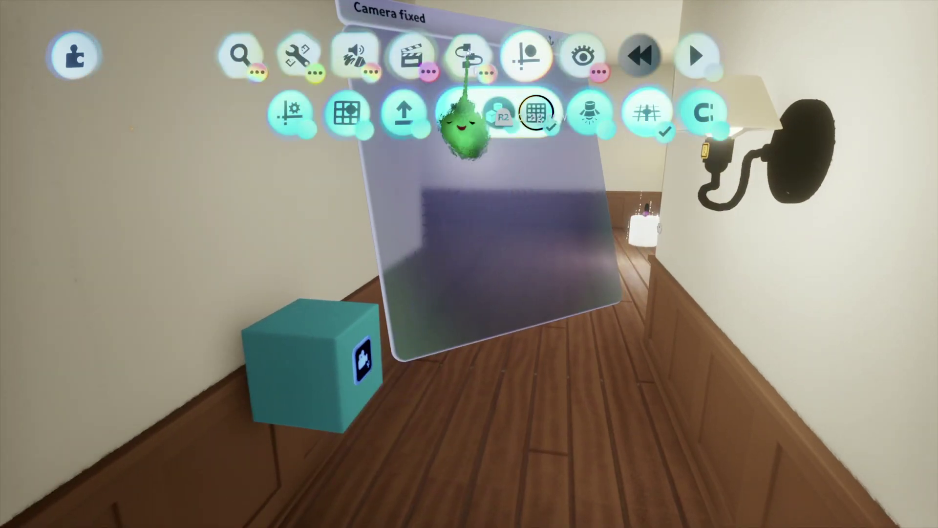
Add a Camera gadget to the Camera fixed microchip and review its camera settings and its imp and player settings.
left_click(468, 56)
left_click(526, 113)
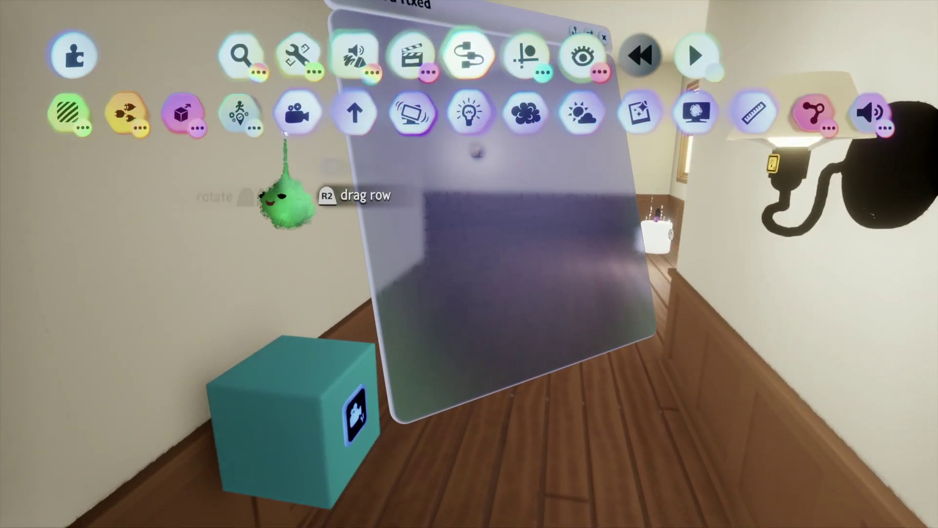
left_click(291, 115)
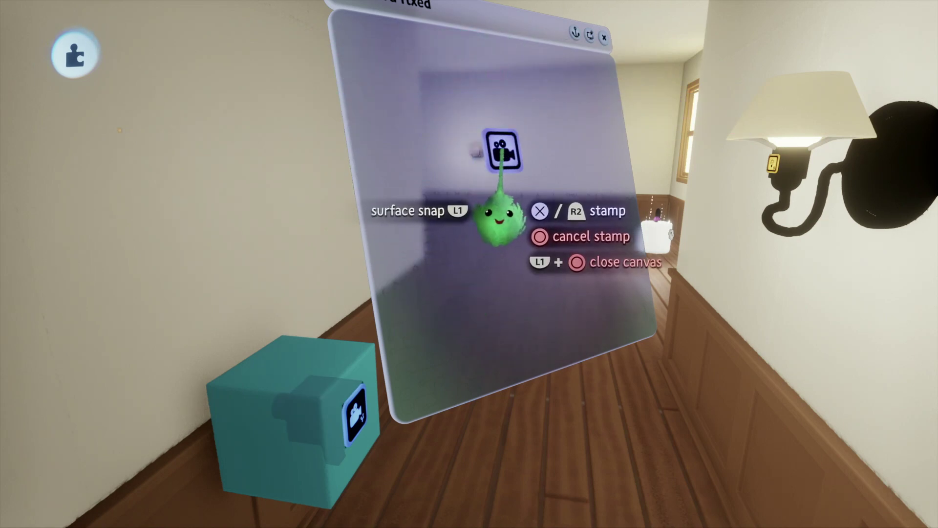
left_click(487, 215)
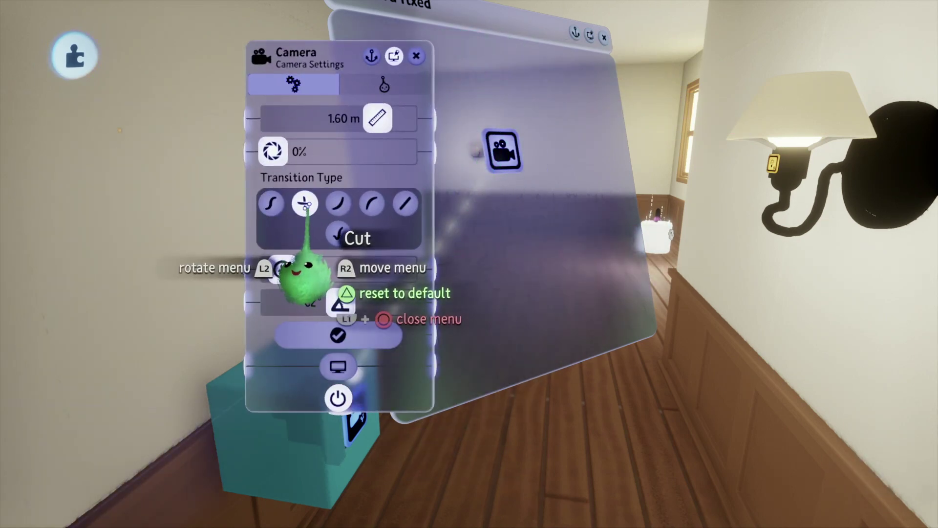
mouse_move(305, 206)
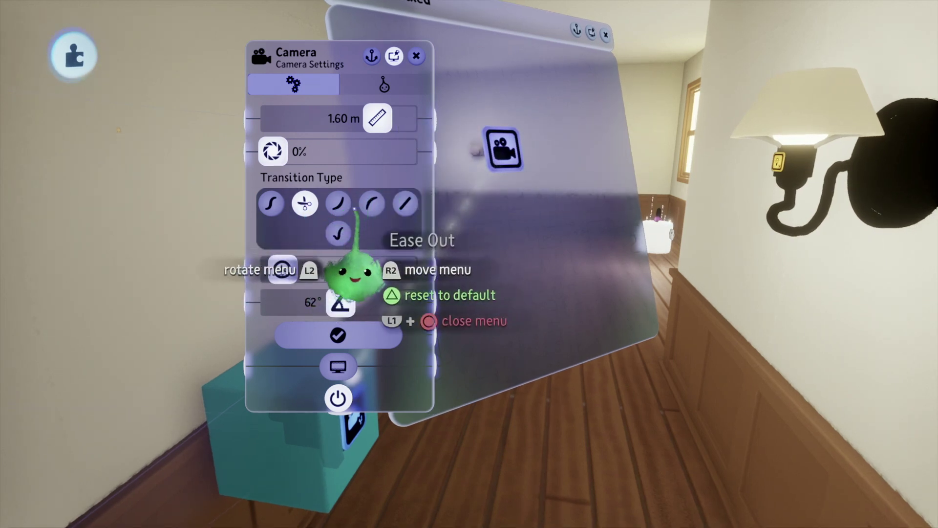
left_click(382, 88)
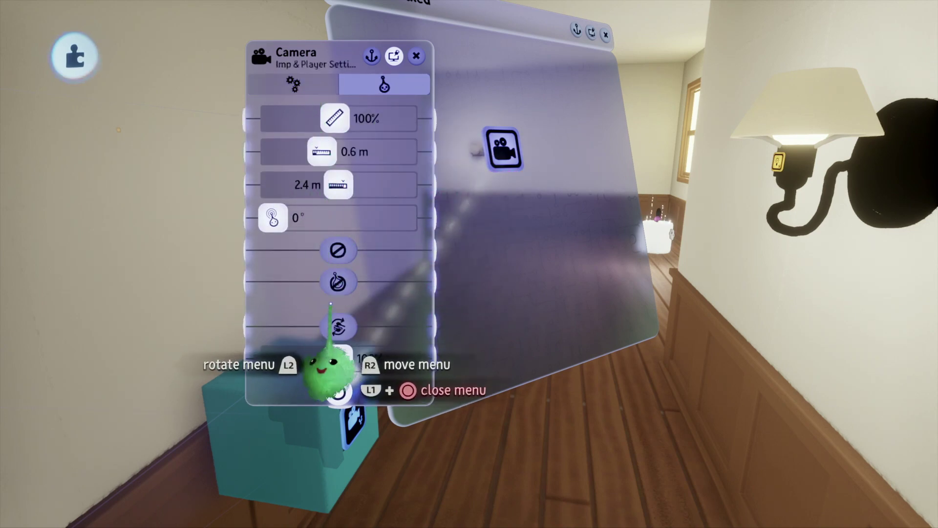
left_click(416, 55)
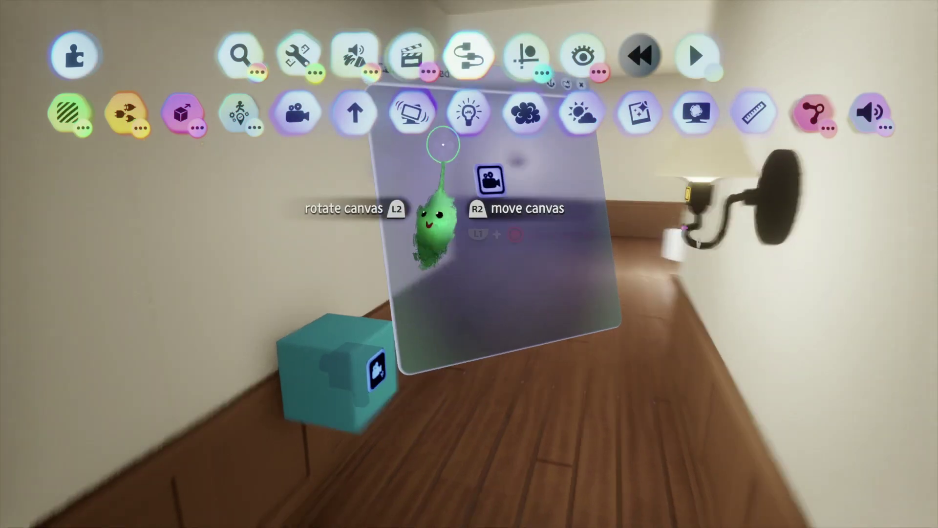
Add a Trigger Zone below the camera in the microchip and wire its detection output to the camera's power input.
middle_click_drag(445, 146, 285, 119)
left_click(68, 112)
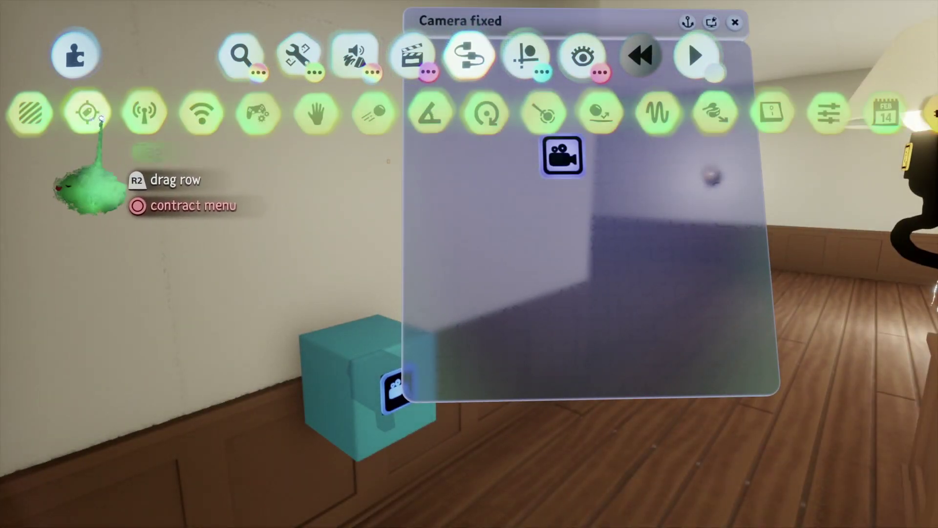
left_click(28, 113)
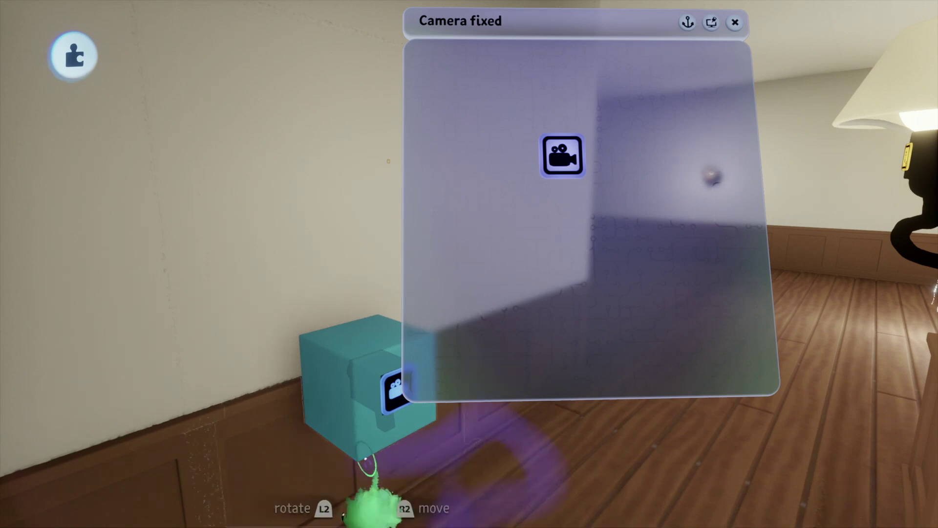
scroll(376, 453, "down", 3)
scroll(337, 377, "up", 5)
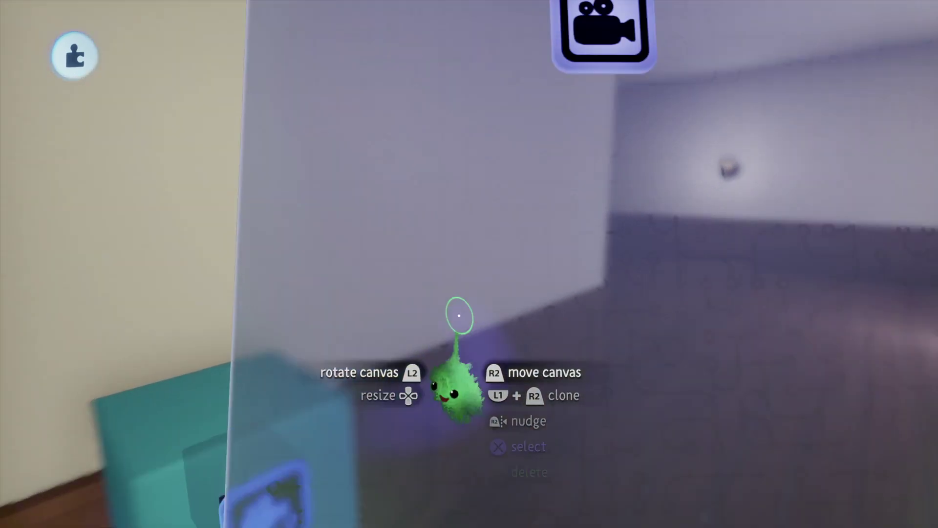
middle_click_drag(459, 316, 388, 157)
scroll(374, 423, "up", 5)
scroll(374, 423, "up", 2)
scroll(392, 199, "up", 3)
middle_click_drag(392, 199, 399, 248)
scroll(400, 247, "up", 6)
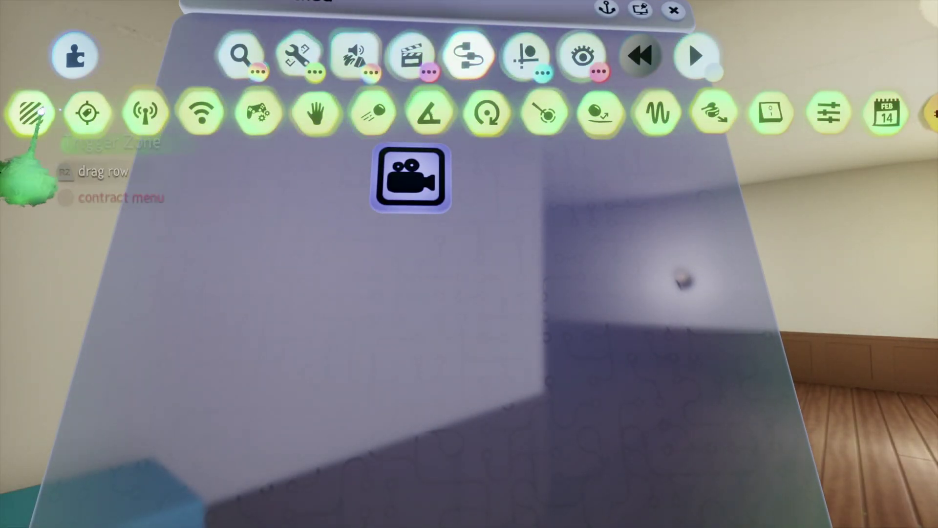
left_click(78, 234)
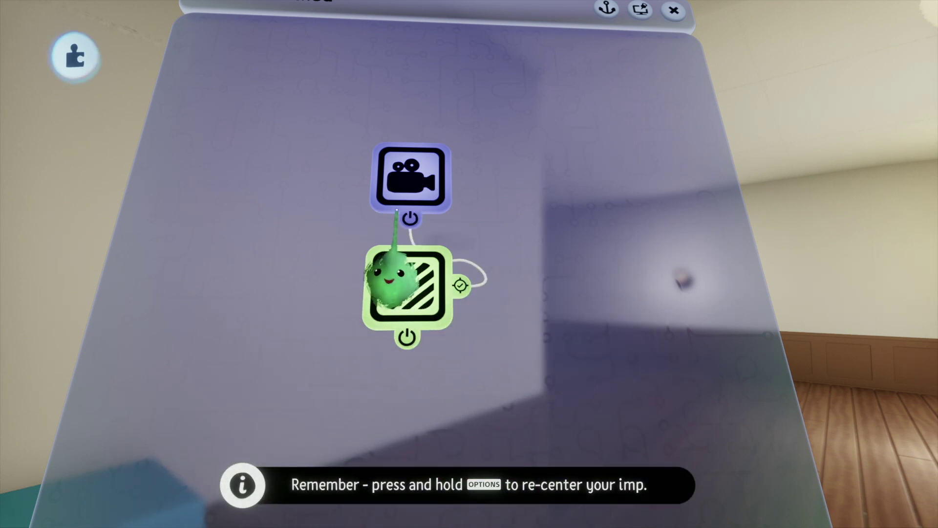
Set the Trigger Zone to detect a Label and change its zone shape to Cube.
left_click(398, 298)
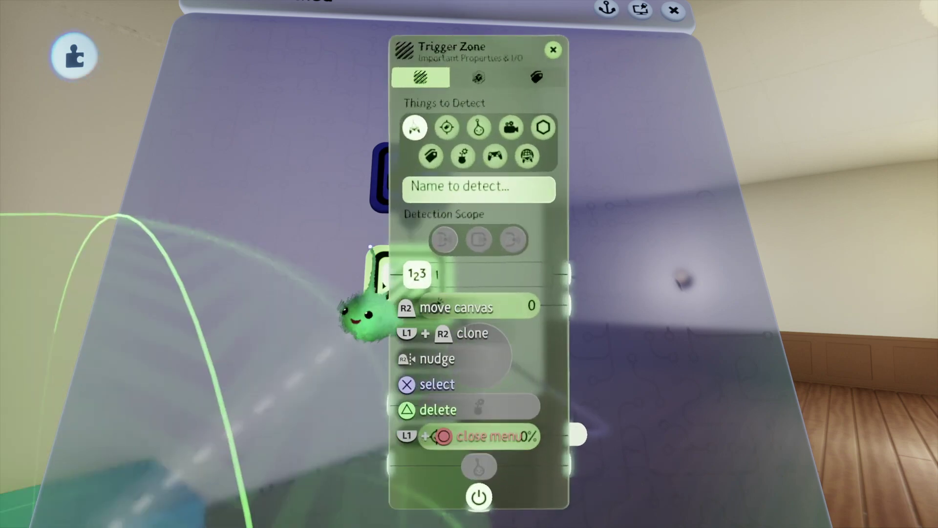
left_click(431, 155)
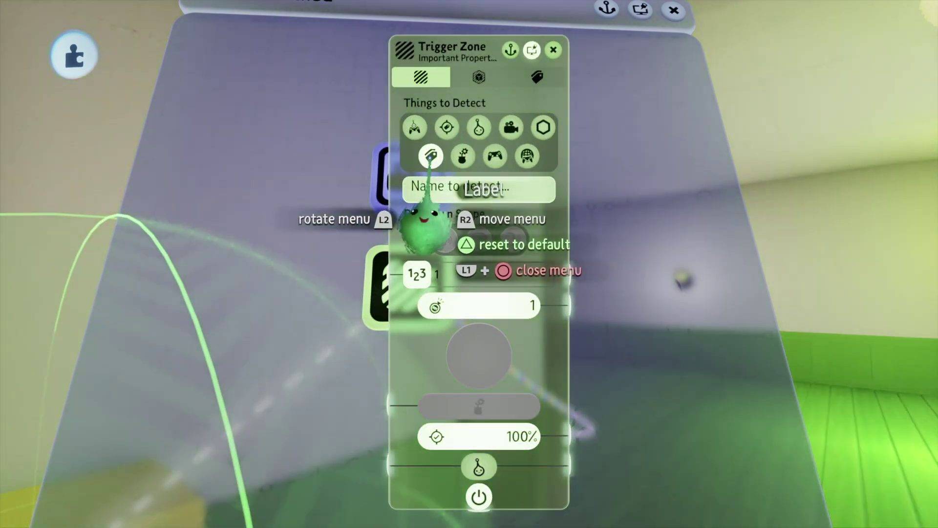
left_click(479, 79)
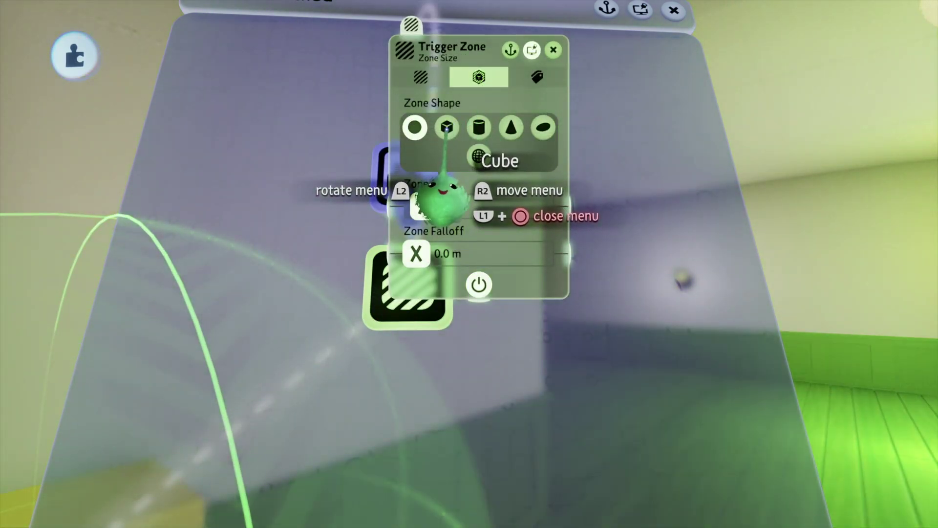
left_click(447, 127)
Restrict the Trigger Zone's detected labels to Friend by turning off all the other labels.
left_click(536, 77)
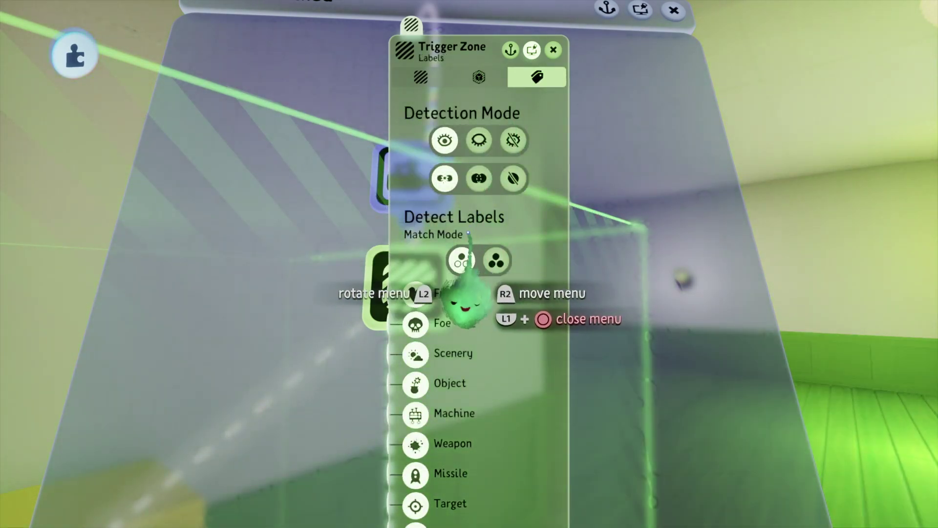
left_click(479, 77)
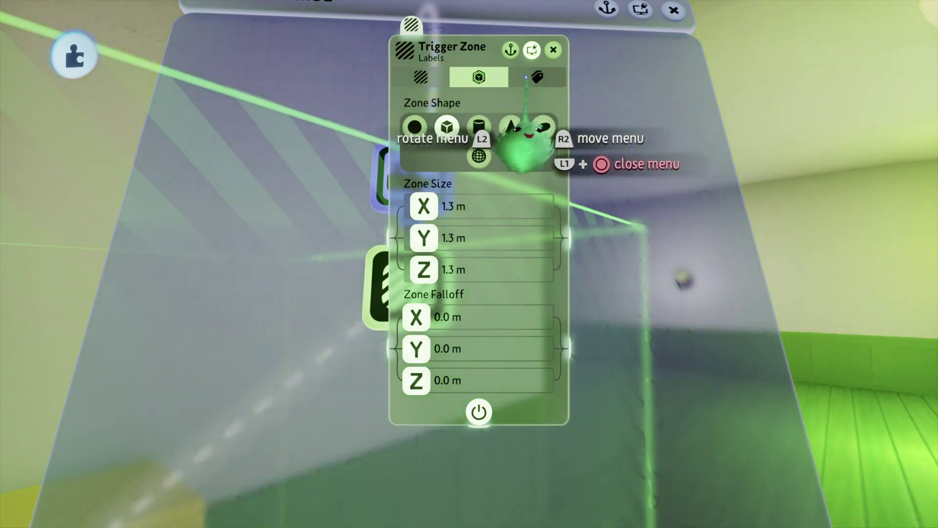
mouse_move(479, 129)
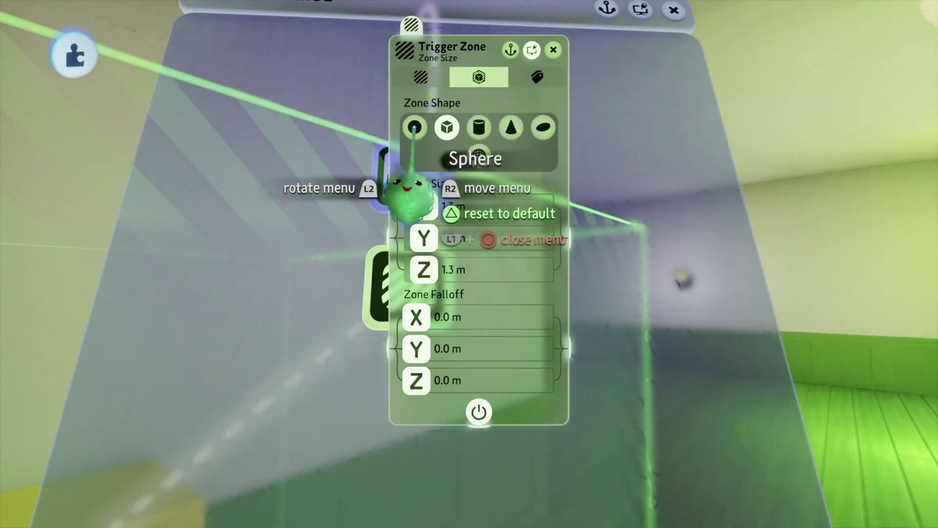
left_click(530, 79)
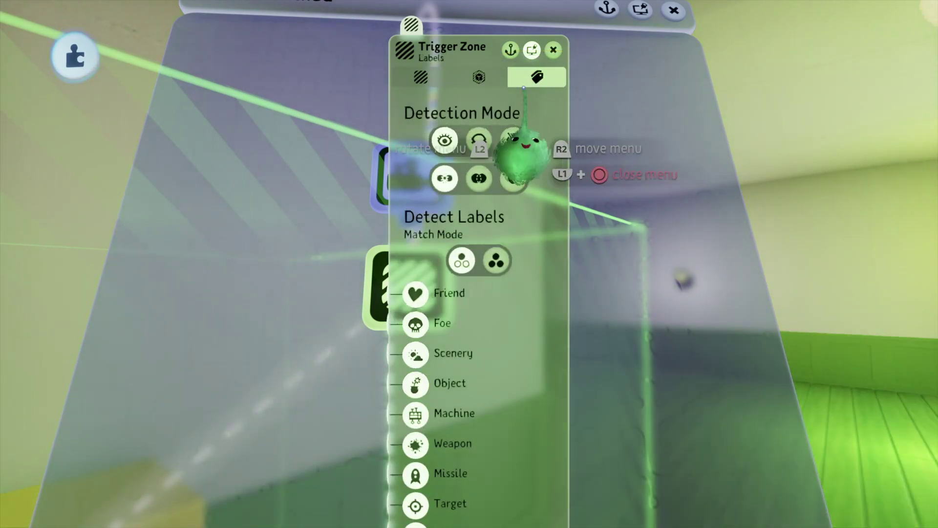
left_click_drag(394, 430, 437, 298)
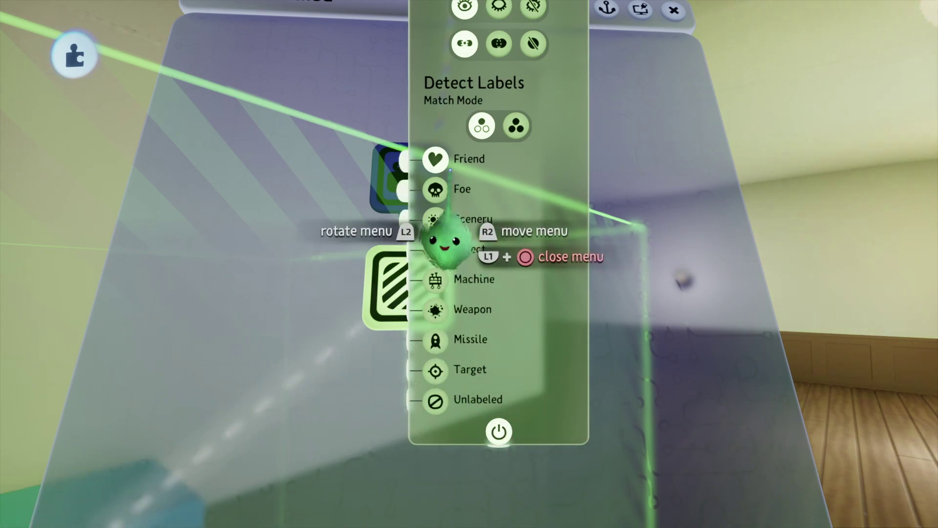
Stretch the sides of the cube trigger zone so that it fills the hallway, and close the Trigger Zone settings.
key("s")
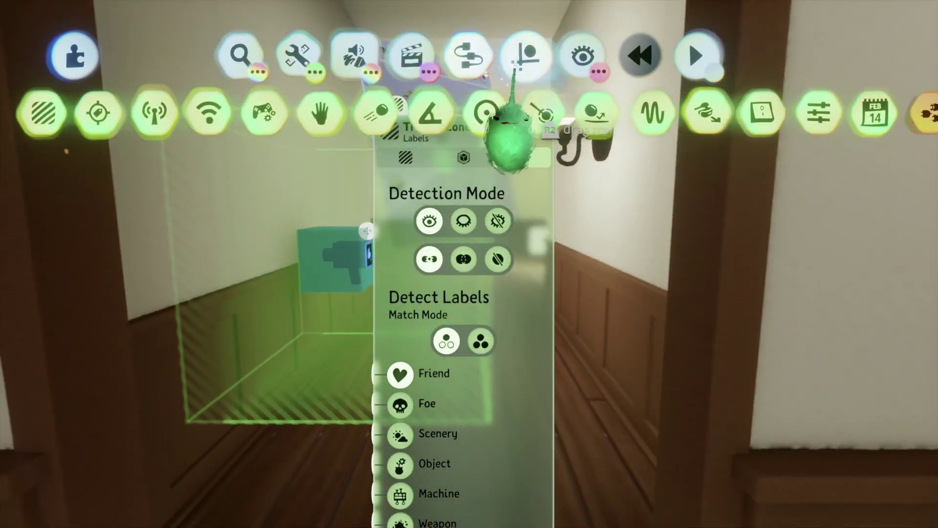
left_click(527, 56)
left_click_drag(474, 287, 717, 314)
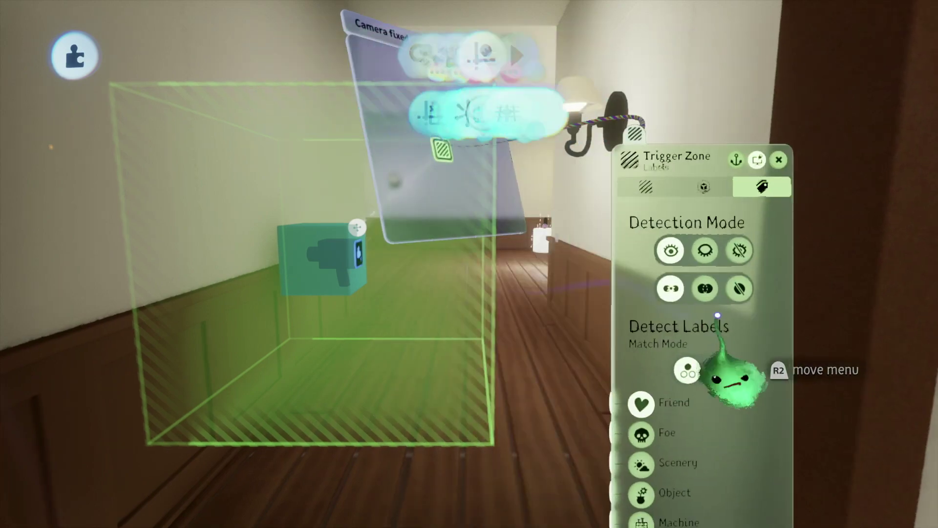
left_click_drag(461, 288, 469, 348)
left_click_drag(417, 367, 461, 143)
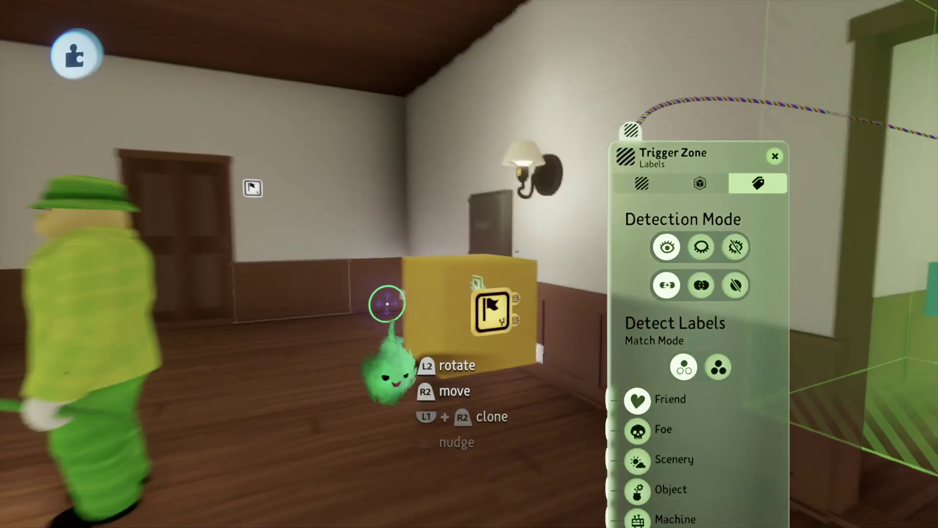
middle_click_drag(387, 304, 331, 281)
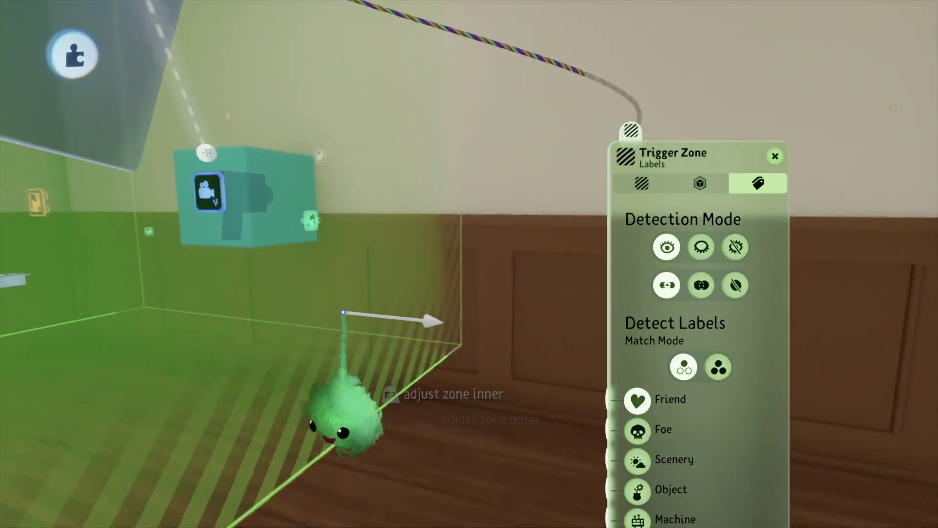
middle_click_drag(343, 311, 706, 241)
left_click_drag(706, 241, 716, 318)
middle_click_drag(717, 318, 750, 240)
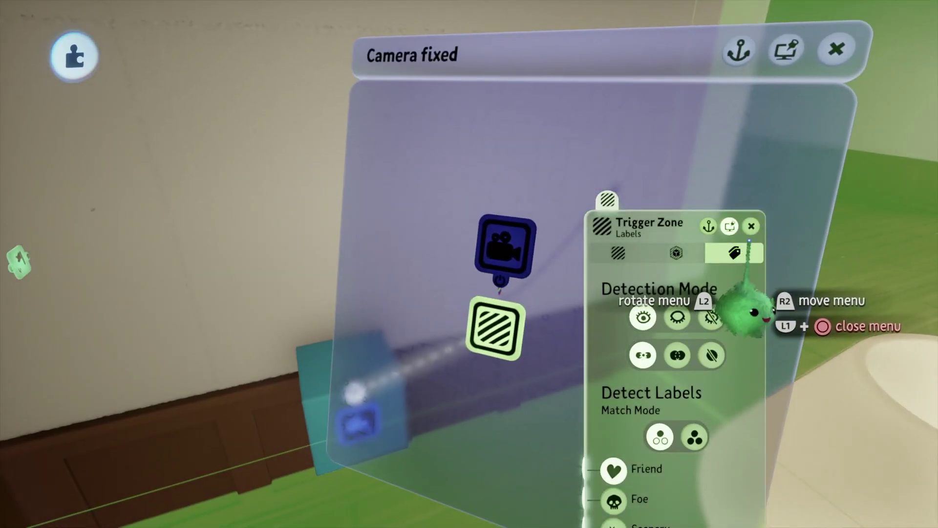
left_click(752, 227)
Frame the fixed camera from high up so it looks down the hallway toward the doorway, and exit the camera editor.
middle_click_drag(712, 216, 433, 148)
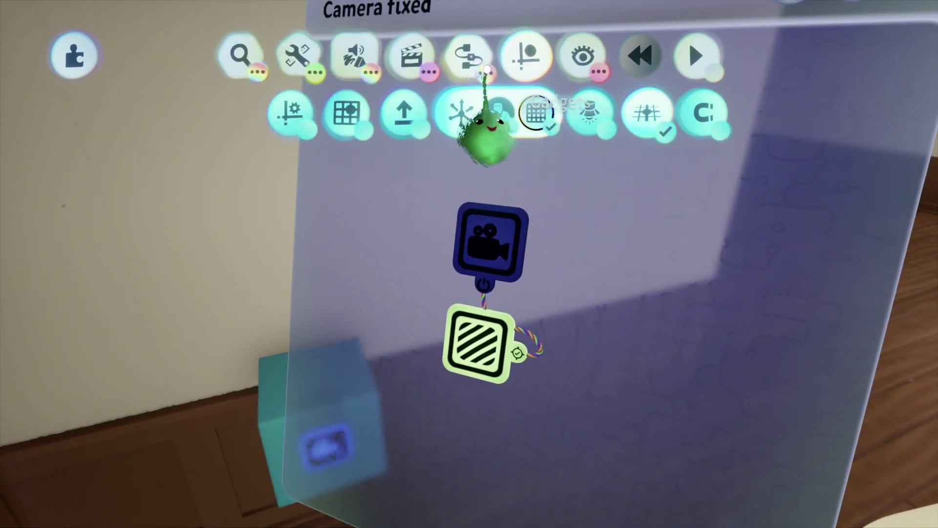
left_click(462, 61)
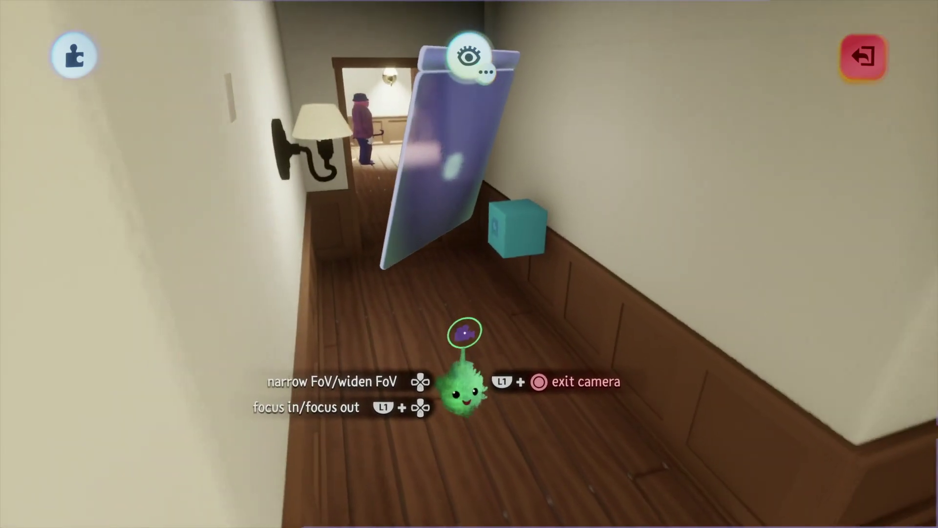
middle_click_drag(464, 332, 462, 345)
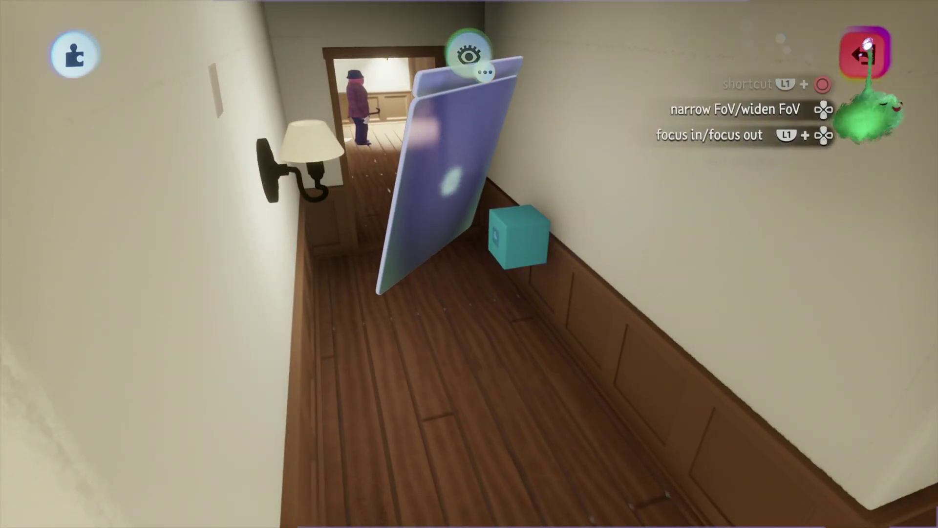
left_click(863, 55)
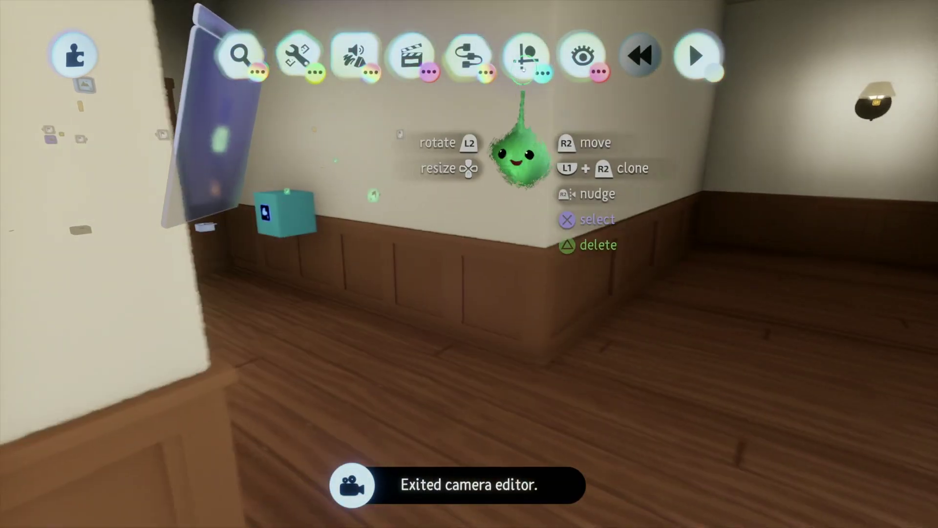
Clone the blue camera block and place the copy at the hallway's end, by the corner of the next room.
left_click(527, 54)
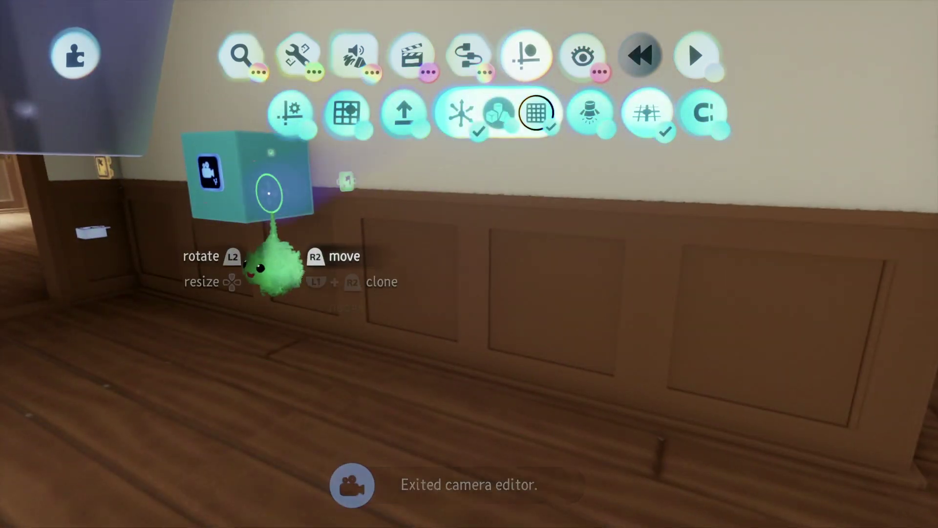
mouse_move(269, 193)
left_mouse_down()
mouse_move(359, 207)
mouse_move(376, 188)
left_mouse_up()
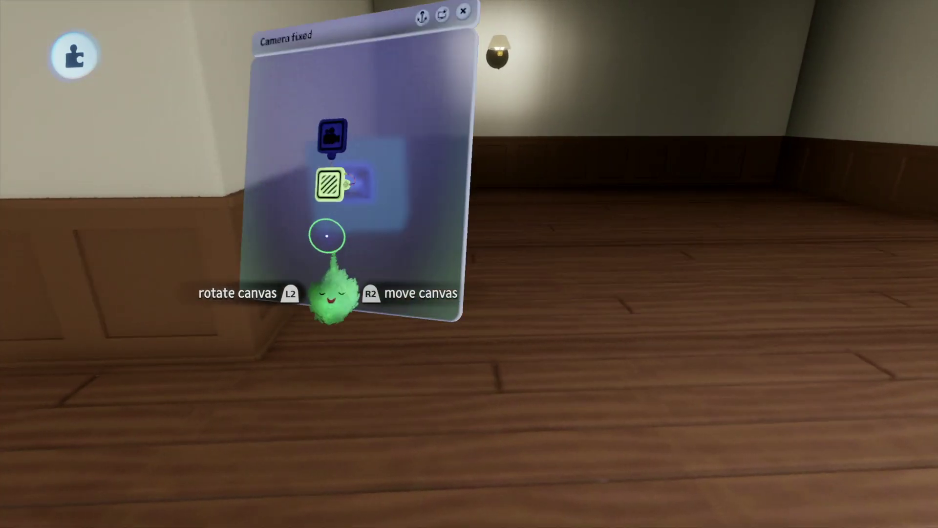
Select the copied block's Trigger Zone and adjust its near side to line up with the hallway's end corner.
left_click(363, 184)
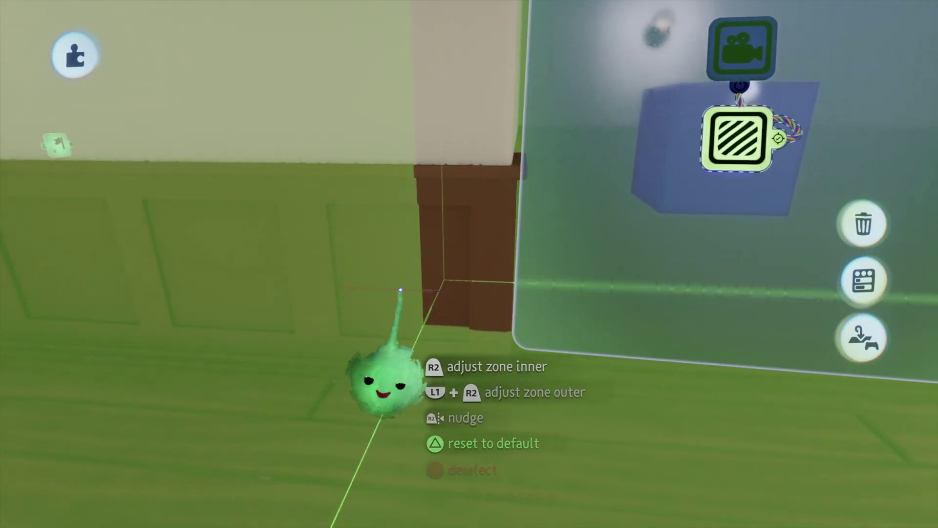
middle_click_drag(394, 306, 449, 399)
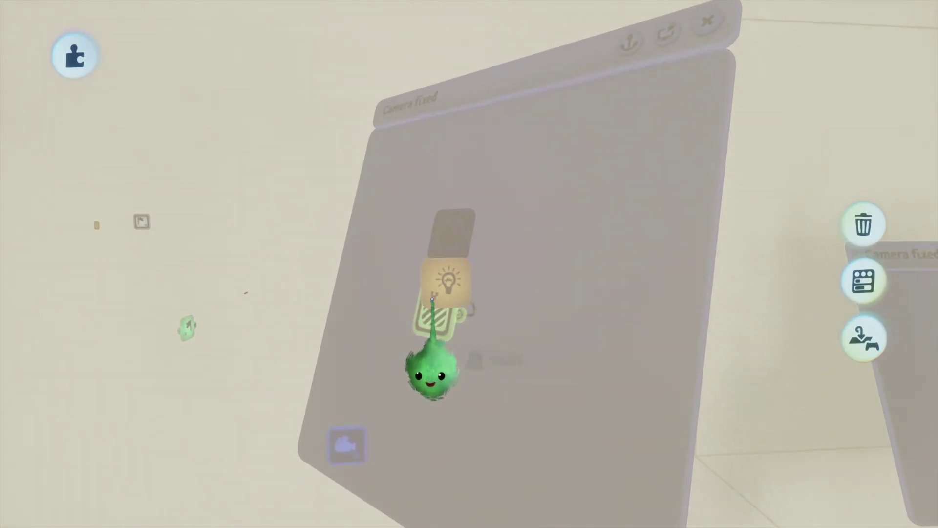
middle_click_drag(434, 322, 616, 269)
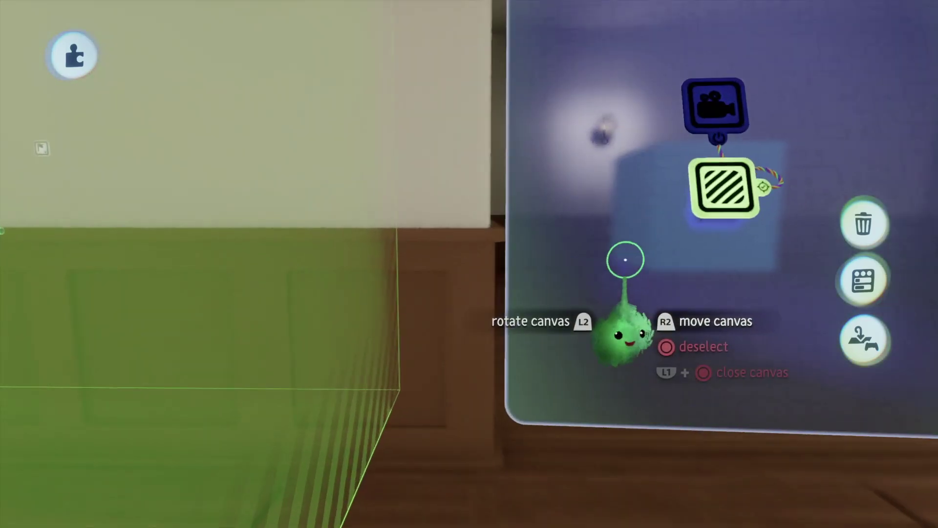
middle_click_drag(738, 186, 685, 212)
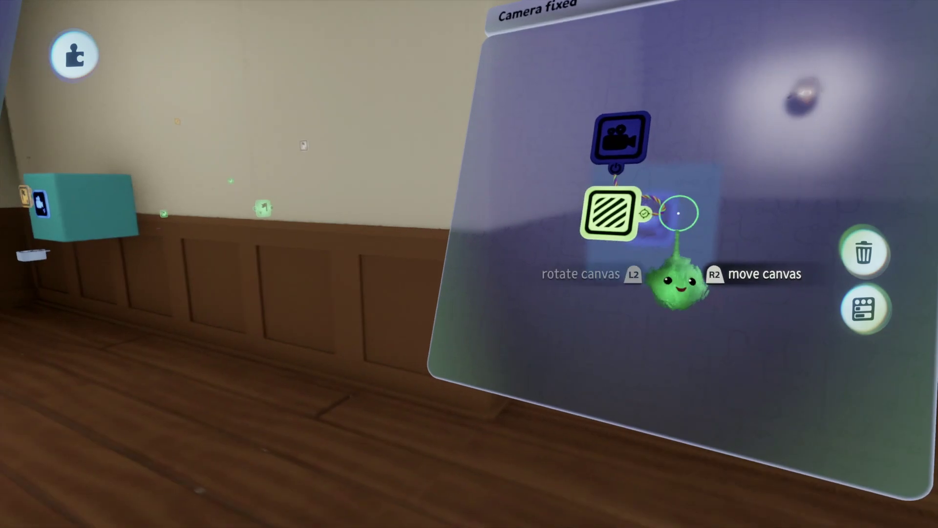
middle_click_drag(442, 398, 404, 317)
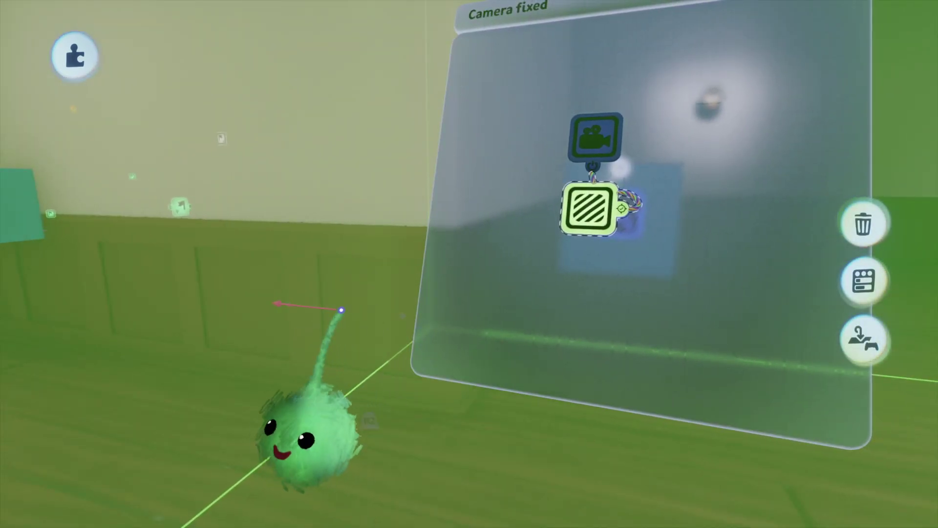
middle_click_drag(341, 310, 324, 268)
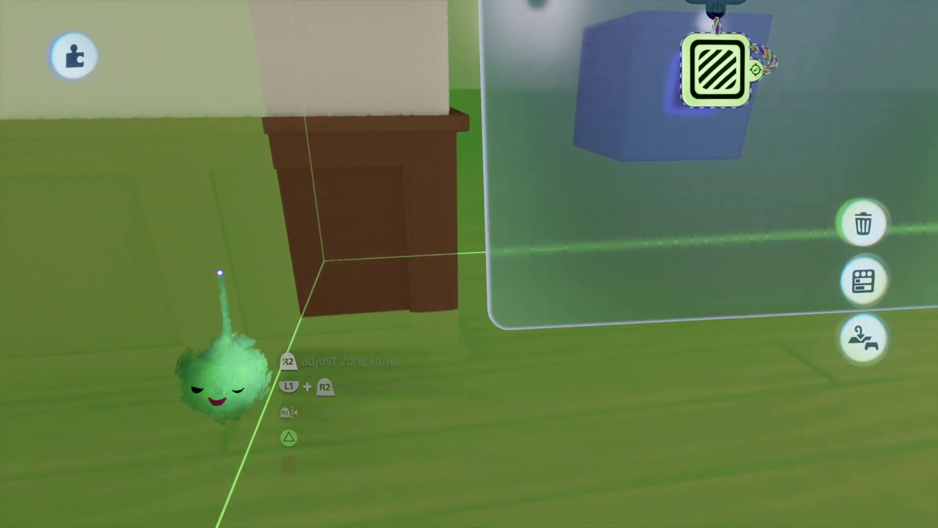
Extend the copied trigger zone's remaining sides to the far walls so that it covers the large room.
left_click_drag(377, 369, 383, 405)
middle_click_drag(384, 418, 475, 305)
left_click_drag(475, 305, 522, 306)
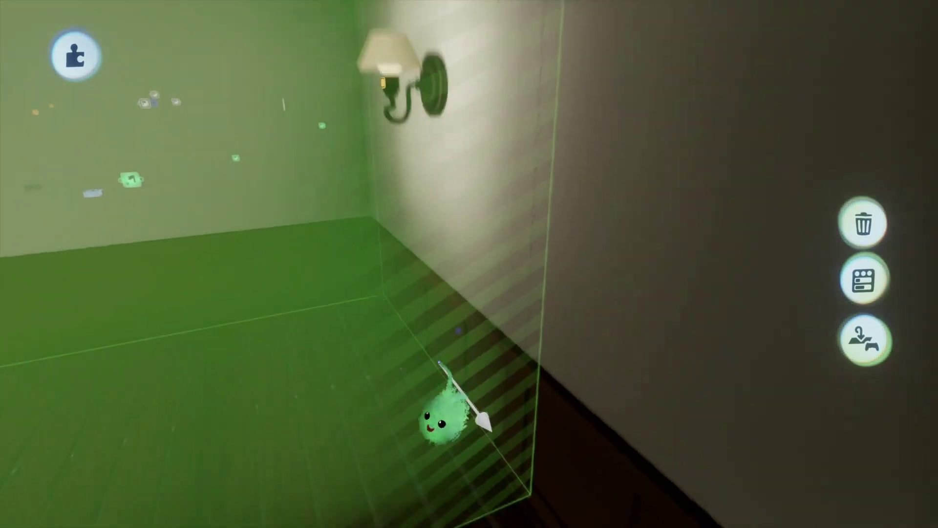
middle_click_drag(445, 352, 367, 329)
left_click_drag(366, 329, 421, 329)
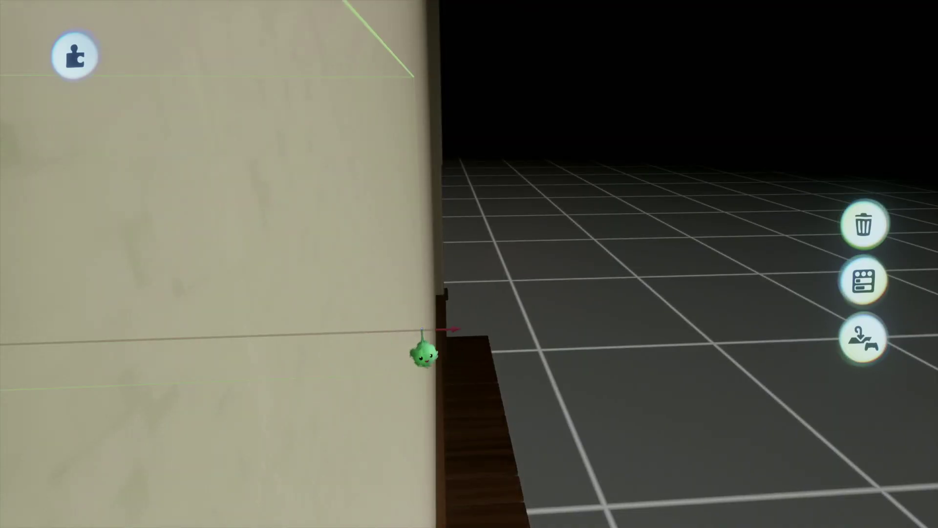
middle_click_drag(450, 312, 381, 280)
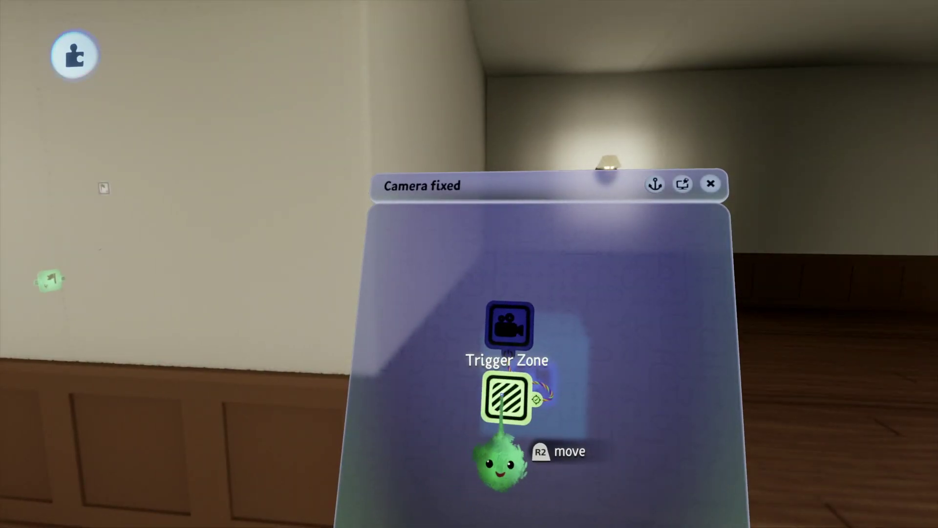
Frame the copied block's camera from a high corner so that it overlooks the large windowed room.
left_click(506, 330)
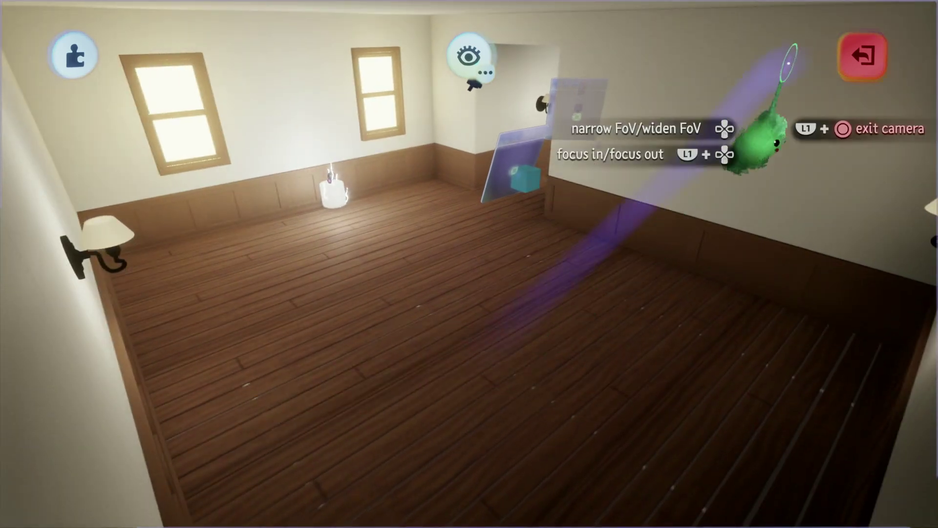
Test the cameras in play by walking the character across the first room and into the hallway, and return to editing.
key("Escape")
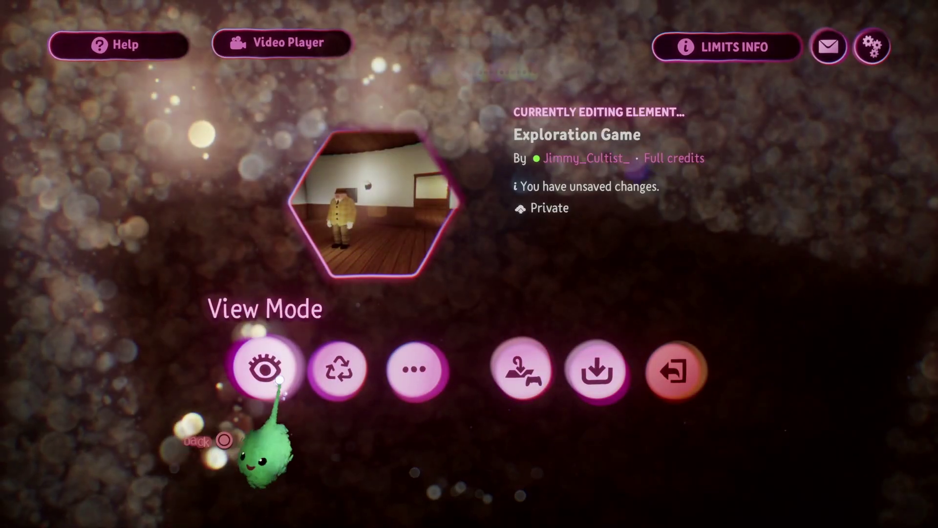
left_click(264, 370)
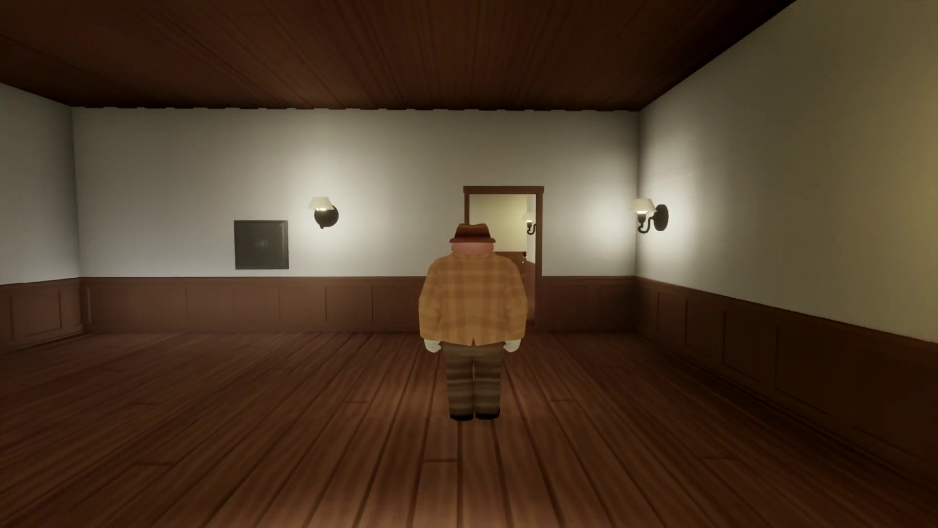
key("w")
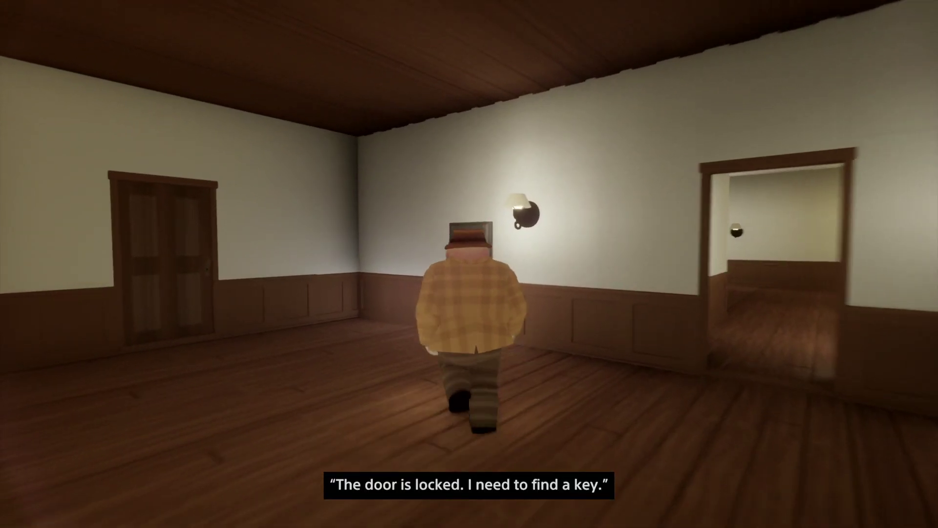
key("a")
key("s")
key("d")
key("w")
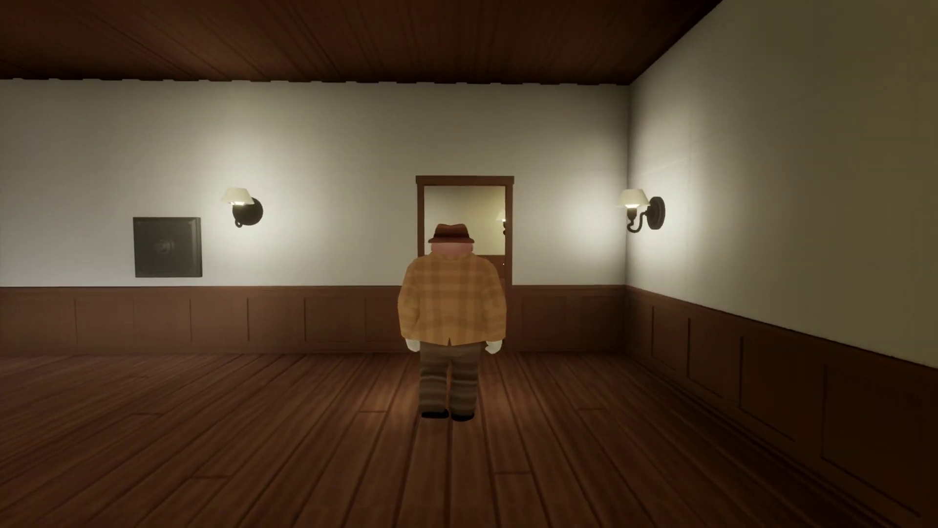
key("w")
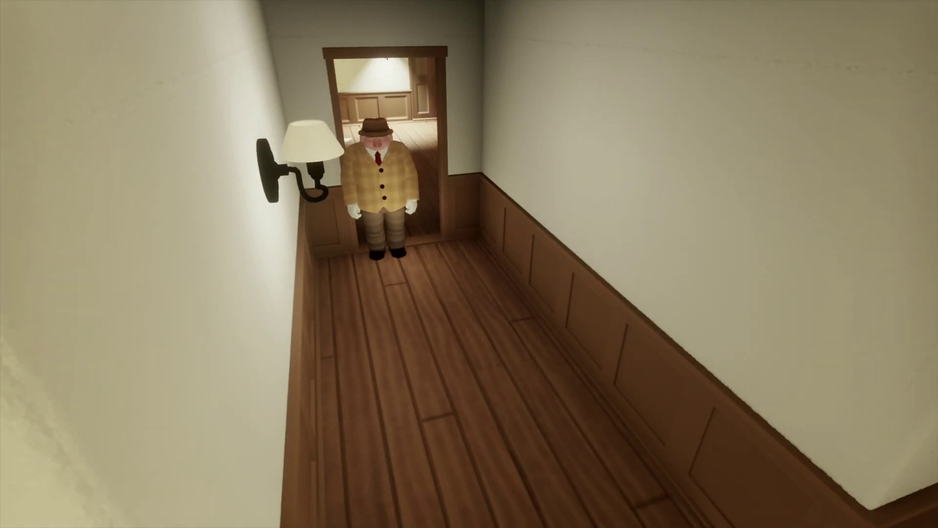
key("Escape")
left_click(229, 371)
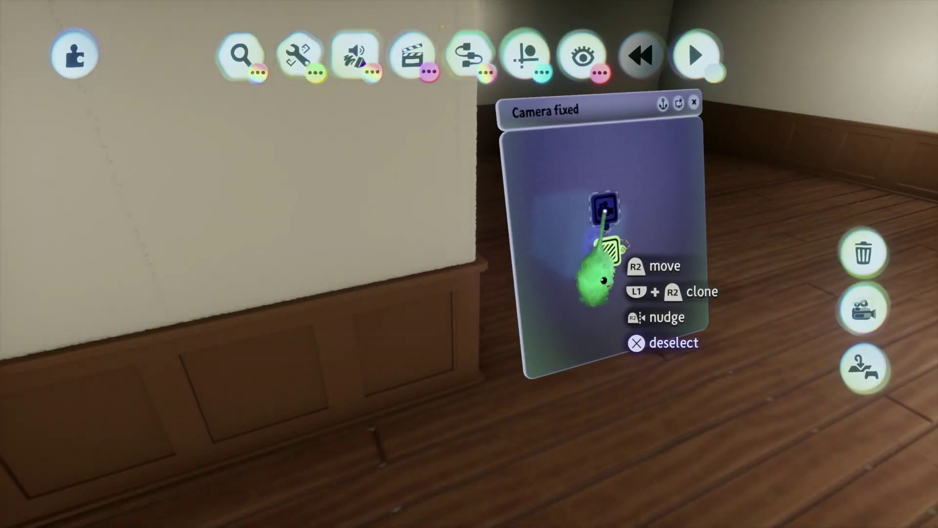
Turn off Disable Controller Sensor Input in the Imp & Player settings of the fixed camera block's camera.
left_click(605, 206)
left_click(605, 208)
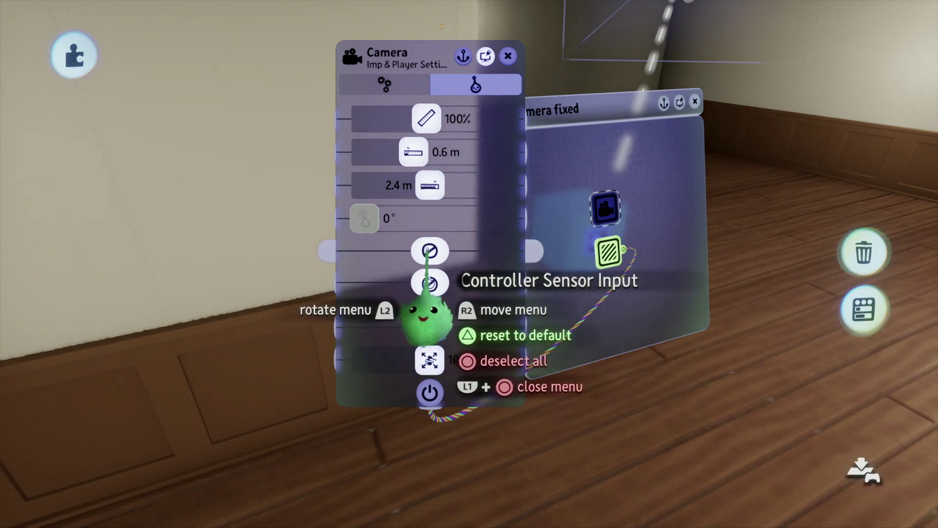
mouse_move(430, 282)
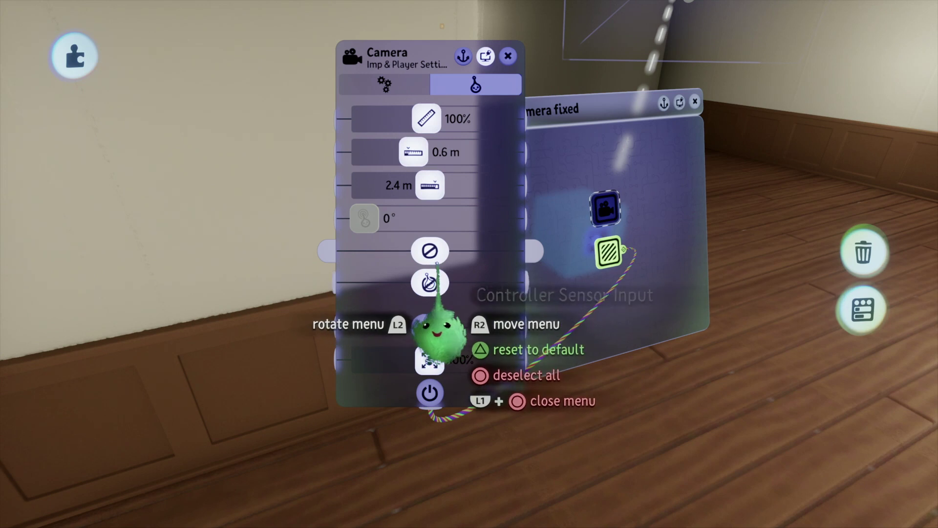
left_click(431, 249)
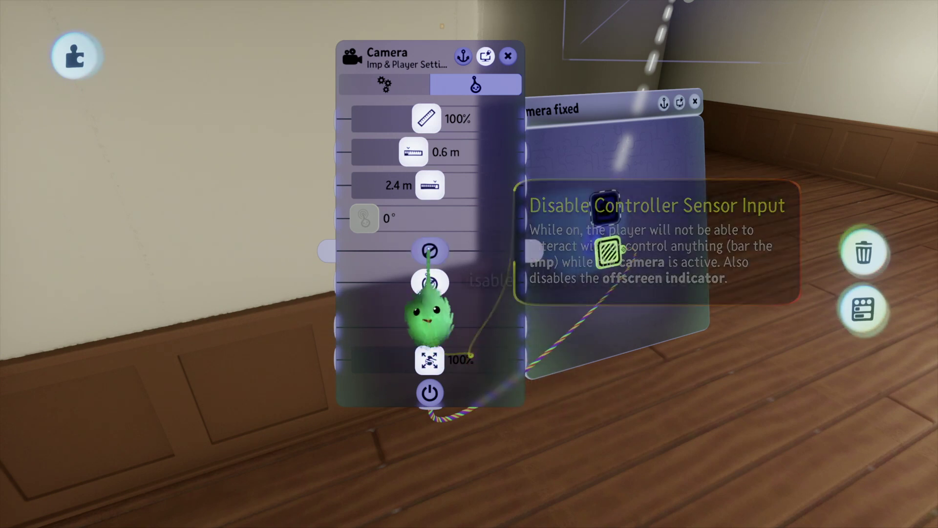
left_click(508, 56)
Start a play test and walk the character from the first room through the hallway into the large windowed room.
key("Escape")
left_click(251, 369)
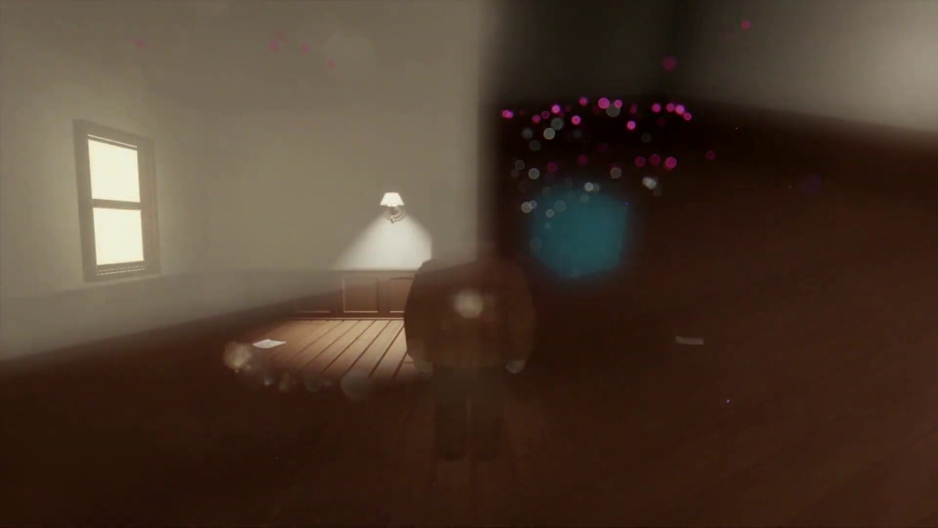
key("w")
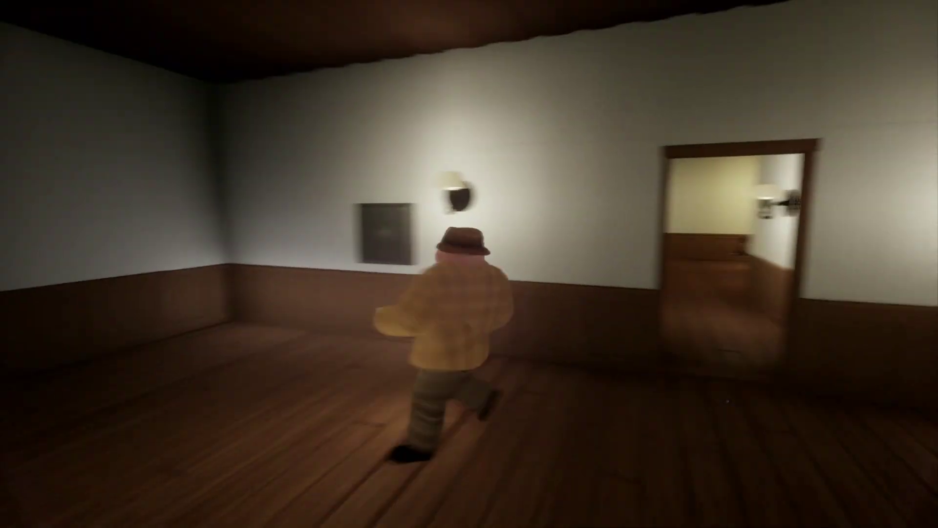
key("d")
key("w")
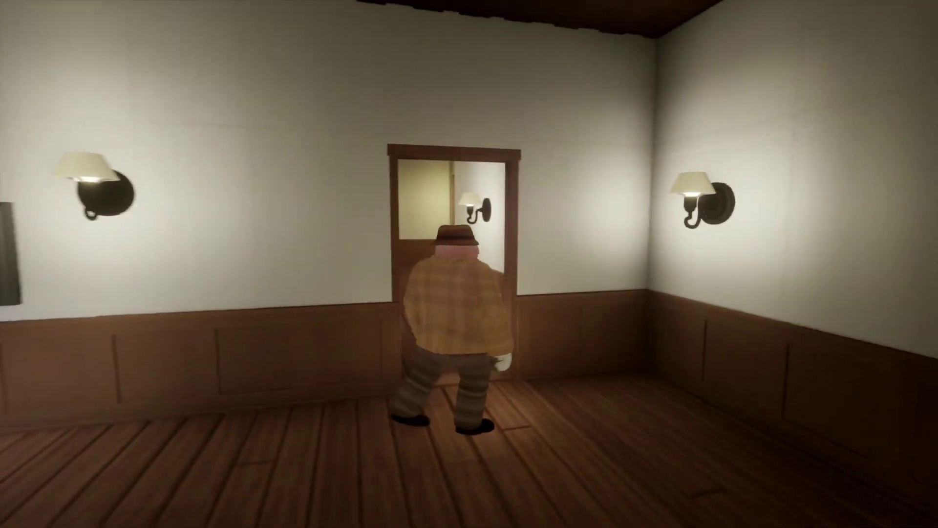
key("s")
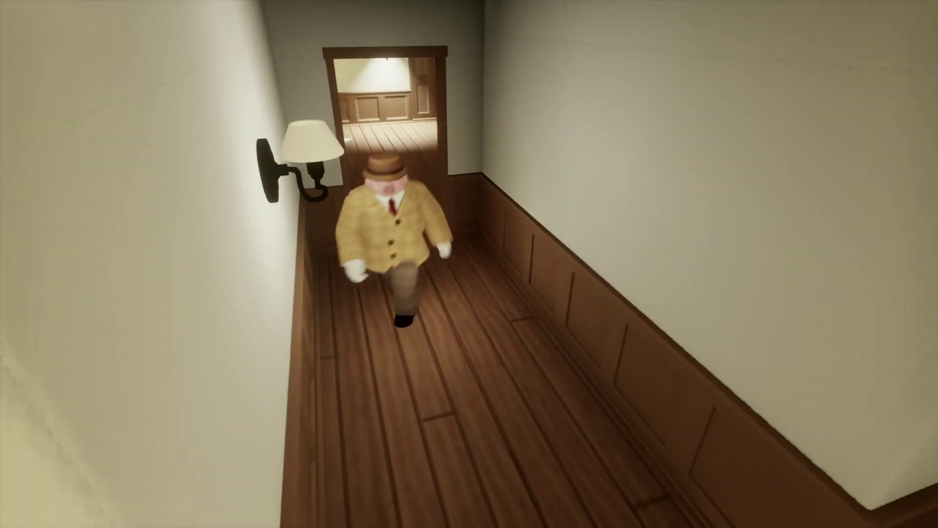
key("s")
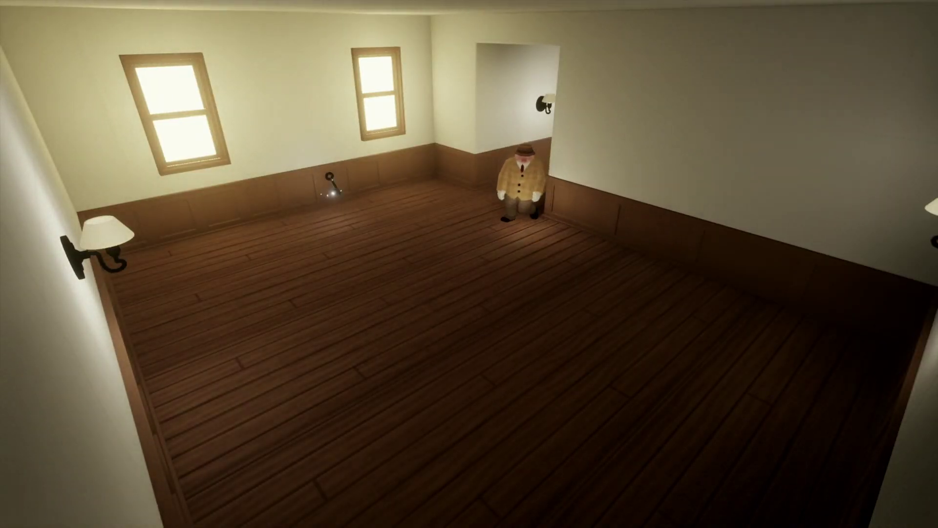
Walk back to the hallway's doorway, return to the large room, and collect the key by the windowed wall.
key("w")
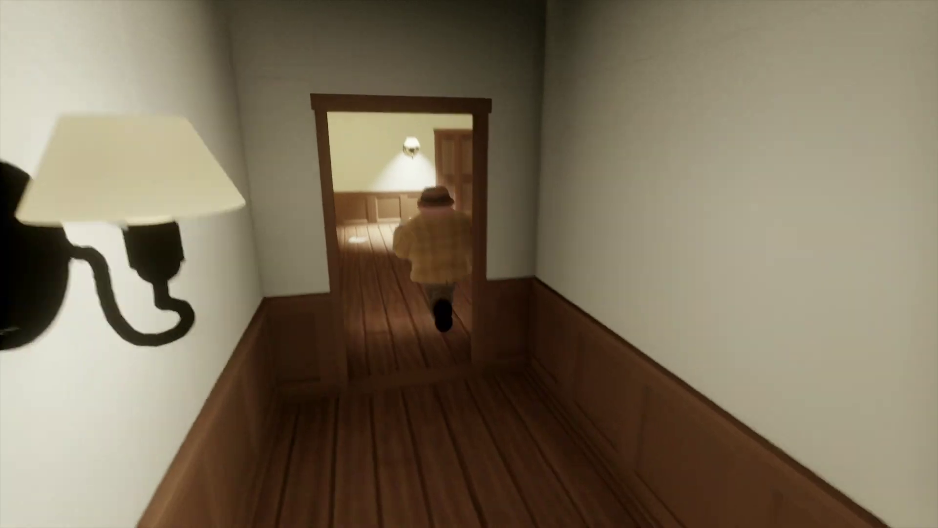
key("s")
key("a")
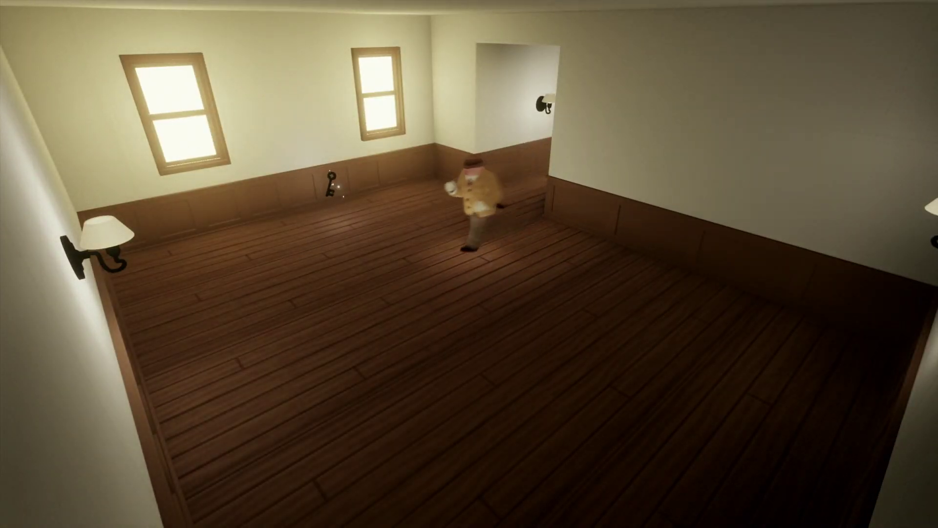
key("s")
key("d")
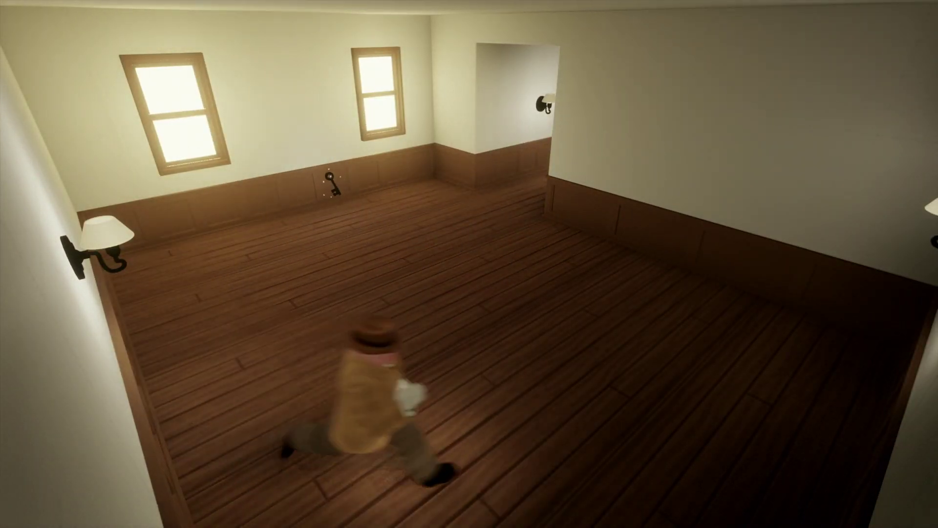
key("w")
key("a")
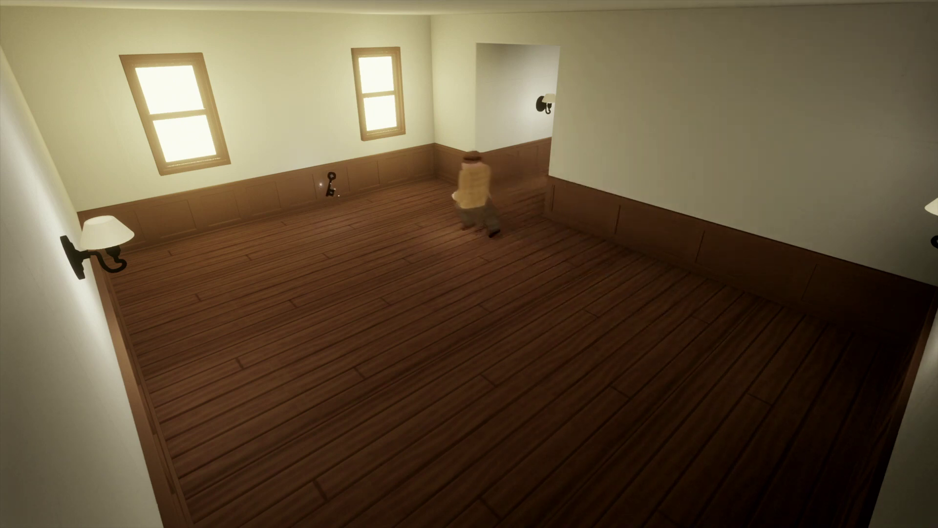
key("a")
key("s")
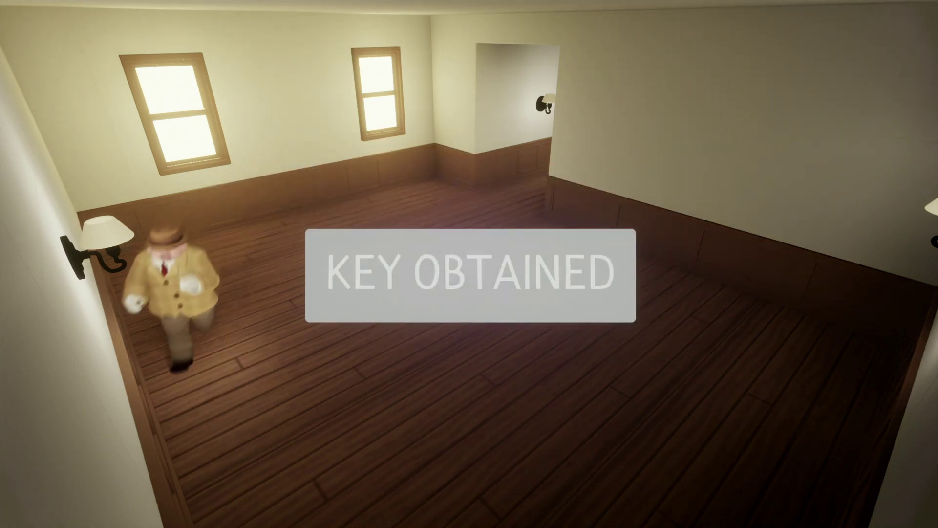
Run across the large room, into the hallway and back again to check how the cameras switch.
key("d")
key("w")
key("a")
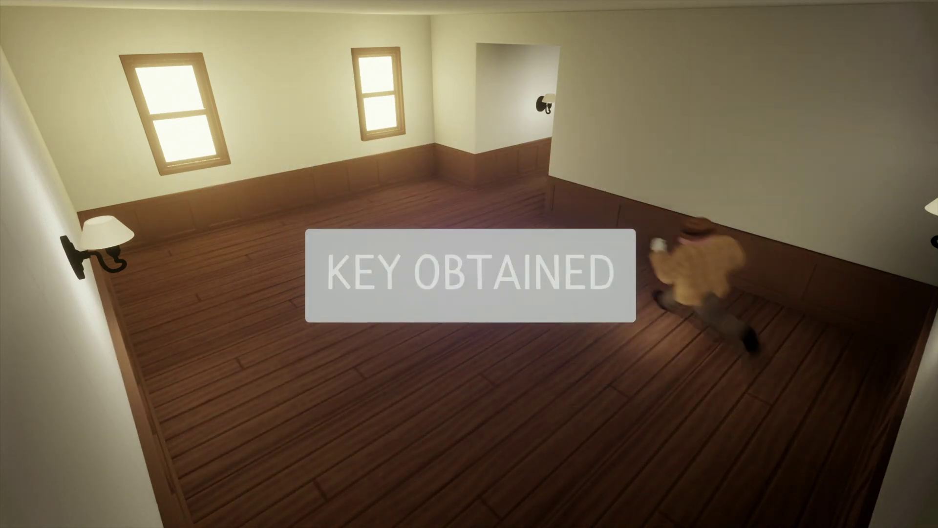
key("a")
key("w")
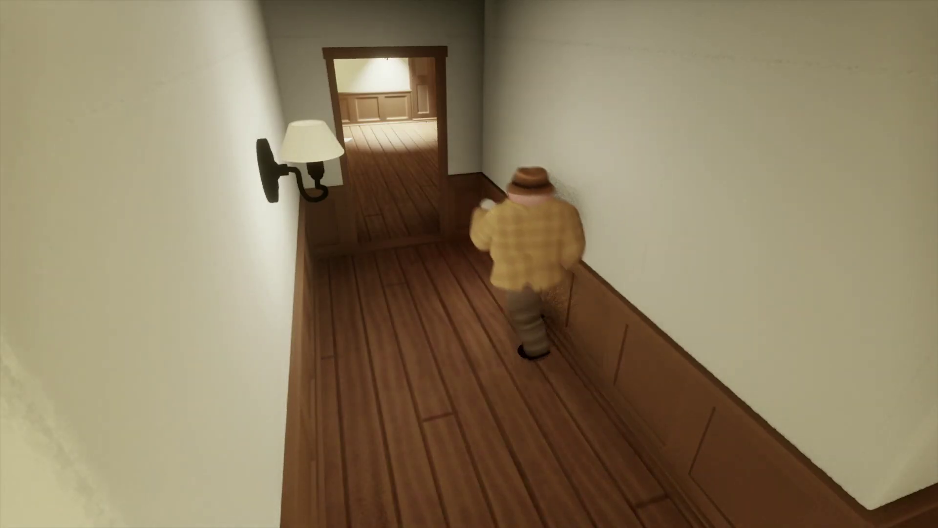
key("s")
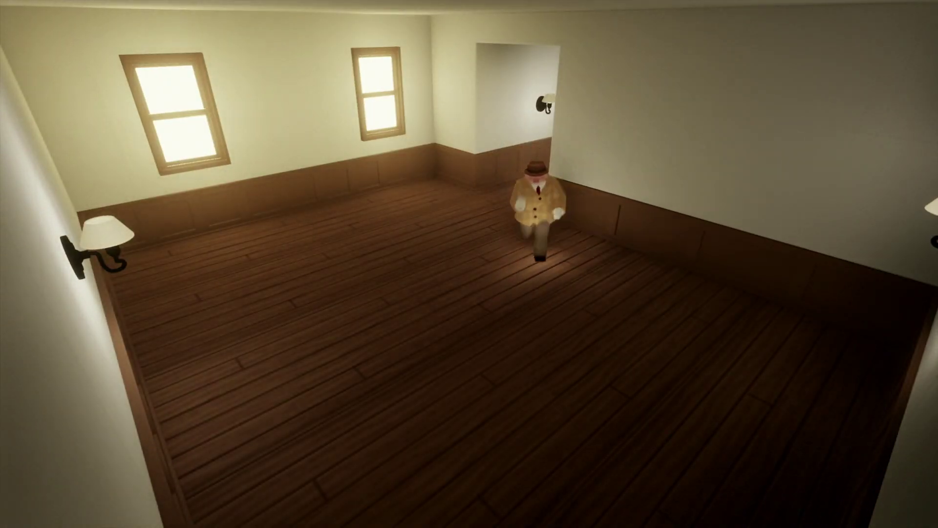
Walk the character around the far sides of the large room to check the fixed camera's coverage, heading back to the hallway.
key("d")
key("a")
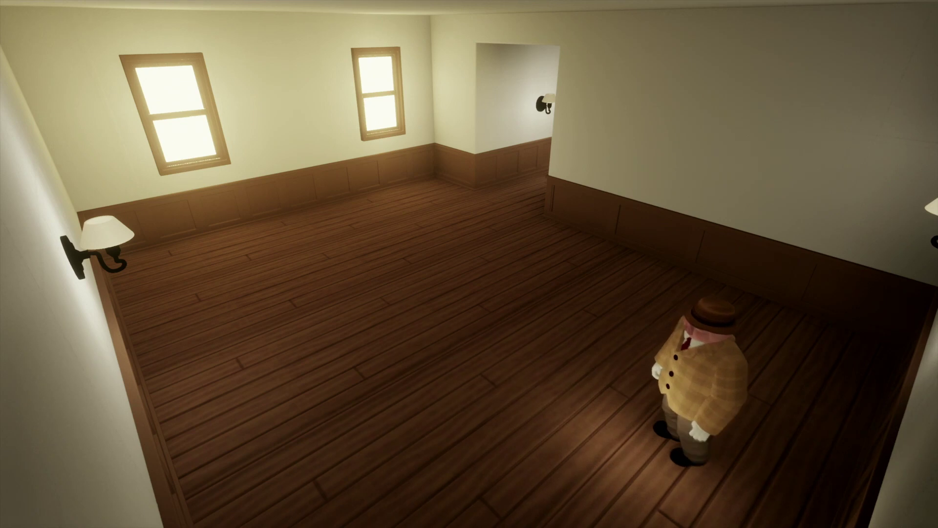
key("s")
key("a")
key("w")
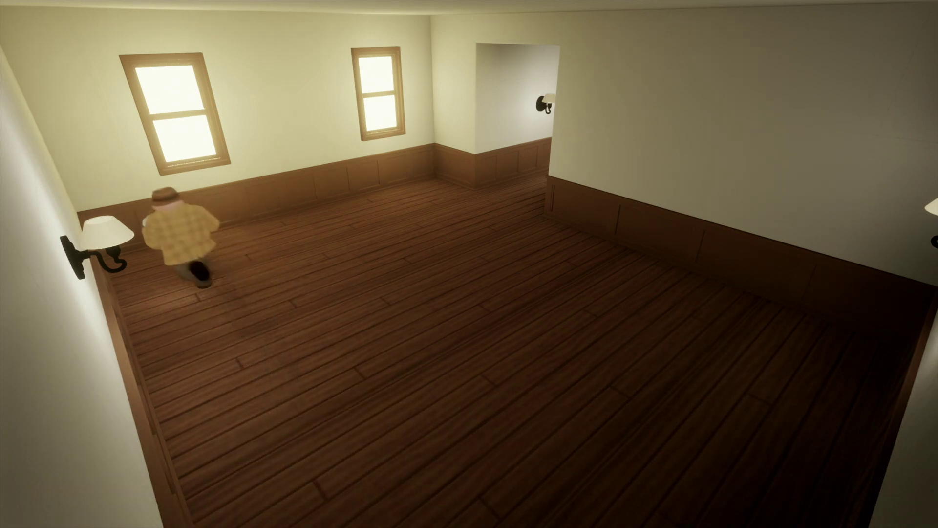
key("d")
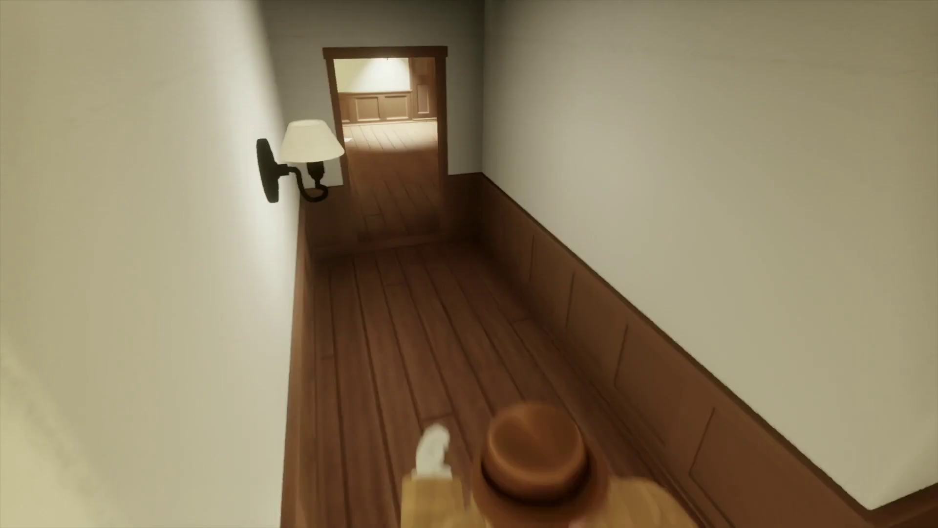
Move the character back and forth across the boundary between hallway and large room to examine the camera change and movement direction.
key("w")
key("s")
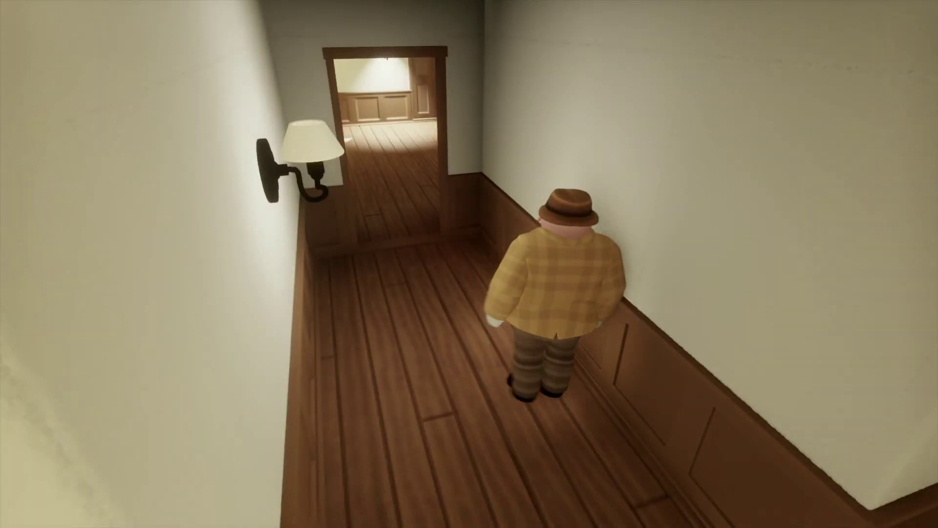
key("w")
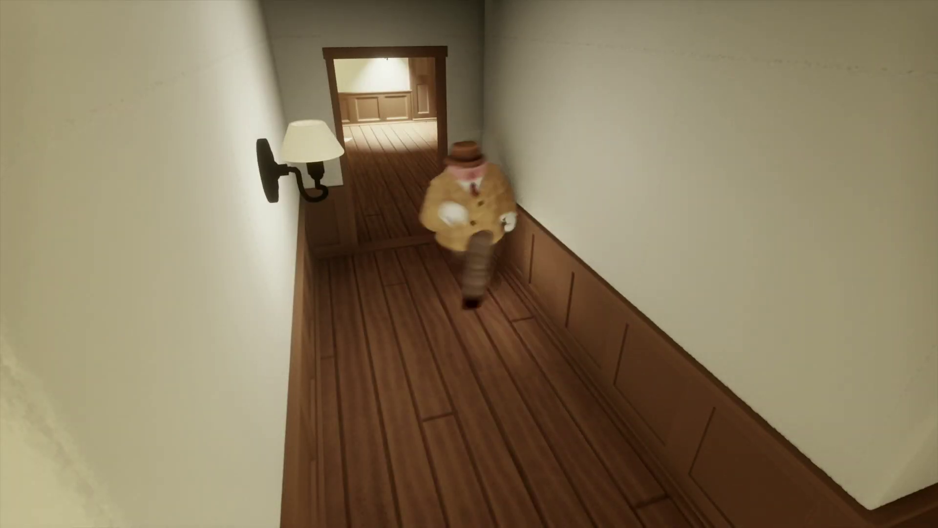
key("s")
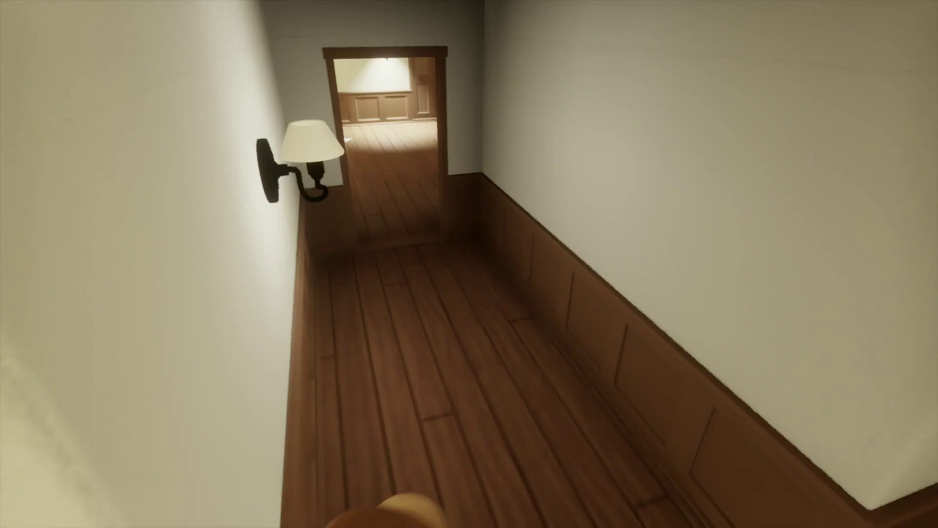
key("w")
key("s")
key("d")
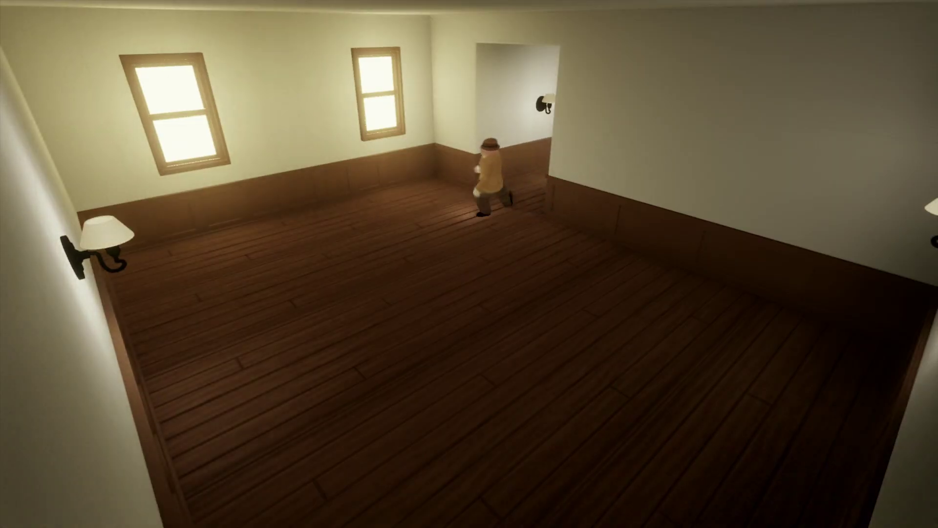
key("a")
key("d")
key("a")
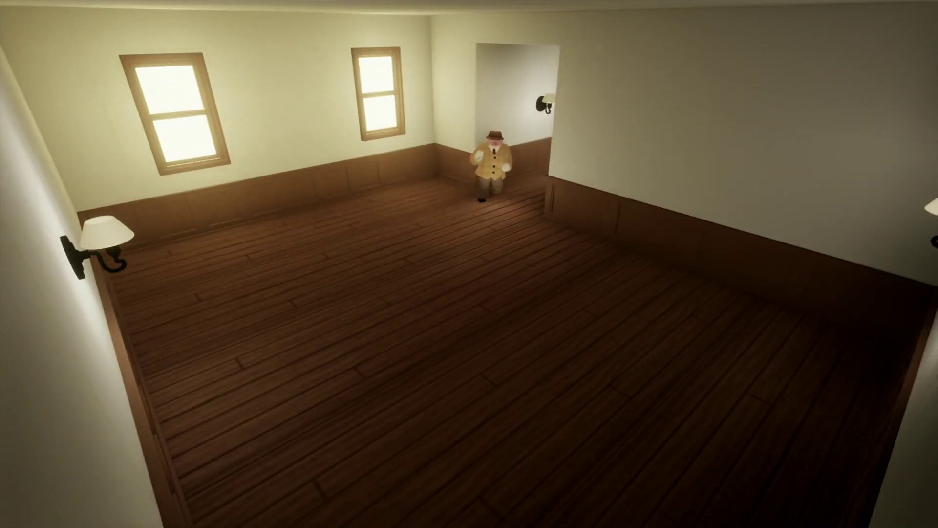
key("d")
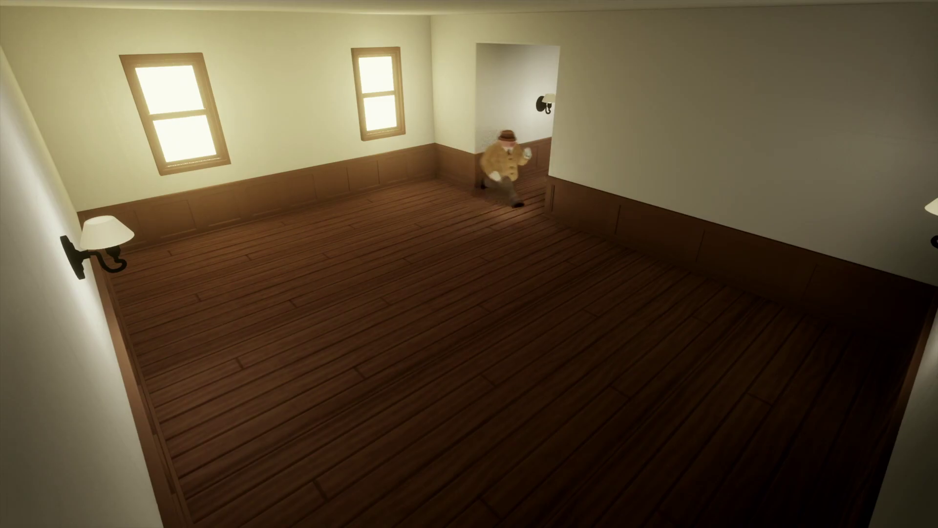
Walk the character back to the first room, return to editing, and rewind the scene.
key("w")
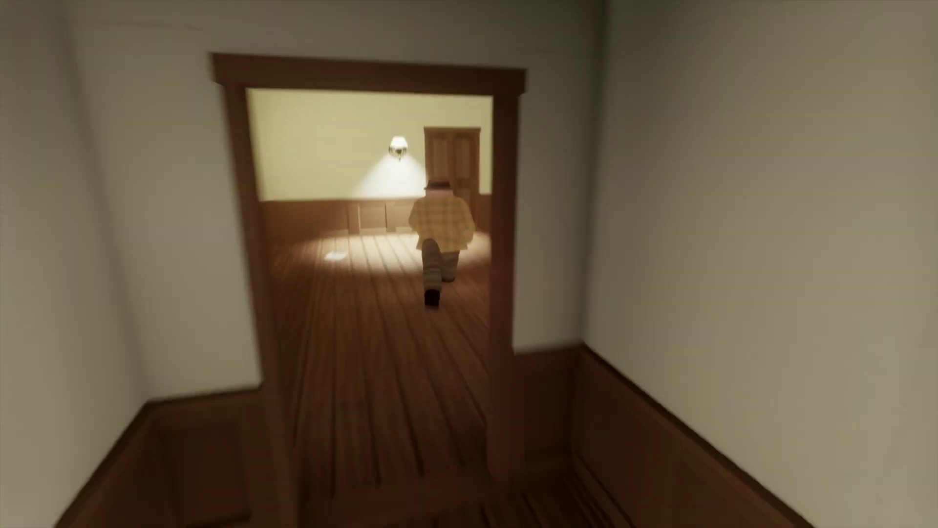
key("d")
key("w")
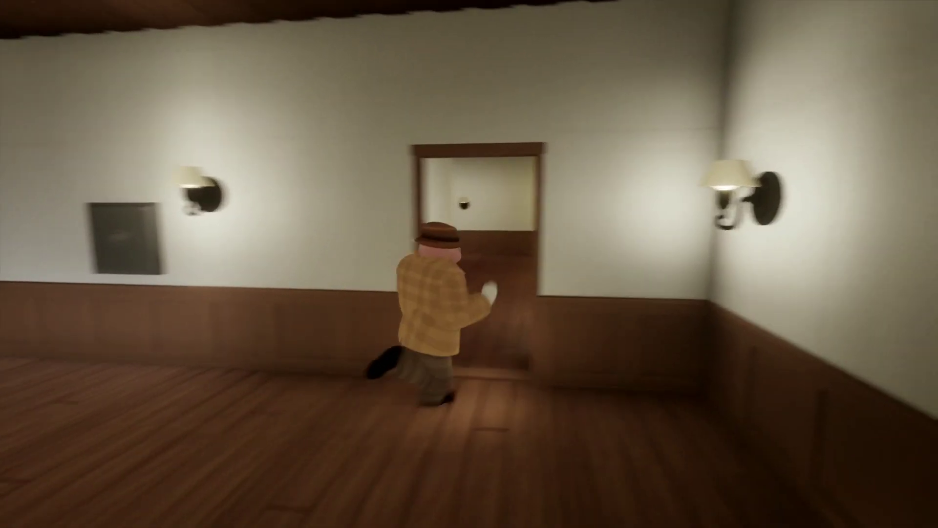
key("Escape")
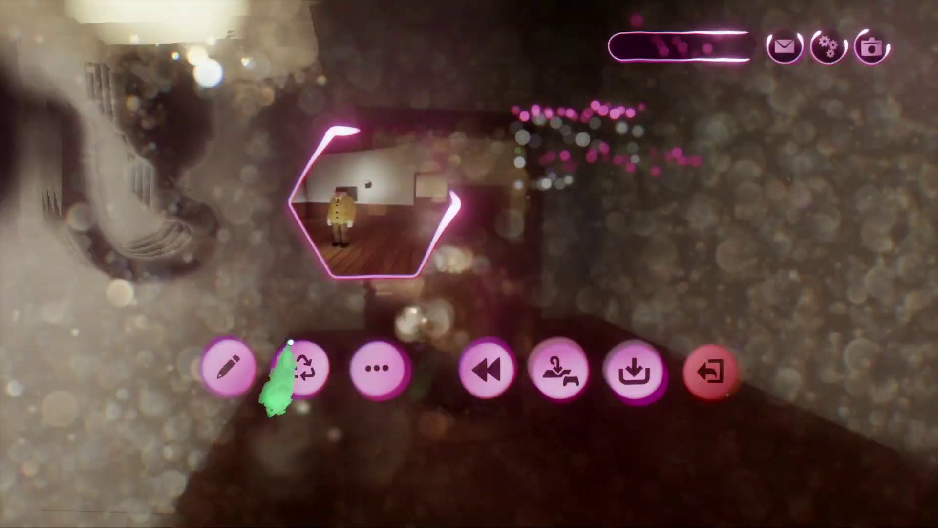
left_click(229, 367)
left_click(641, 55)
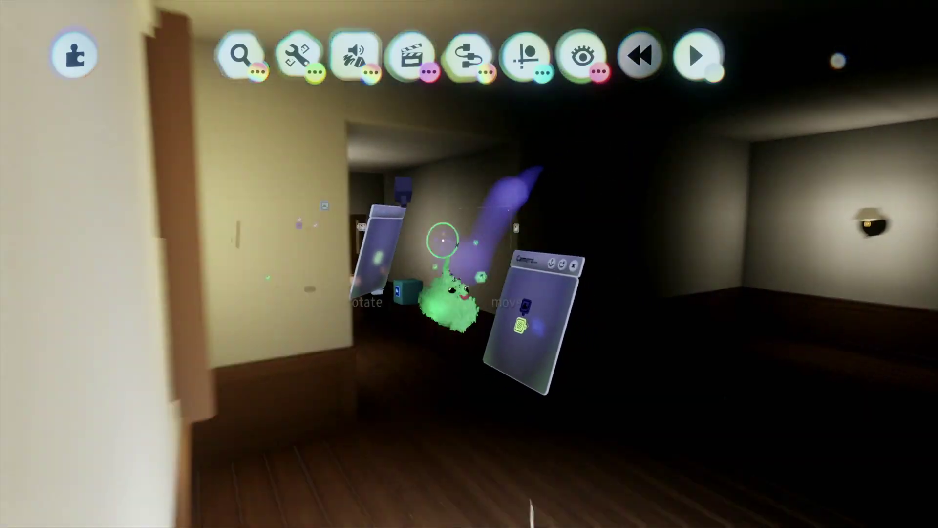
Select the large room block's Trigger Zone and pull its far side inward so that it covers only part of the room.
key("w")
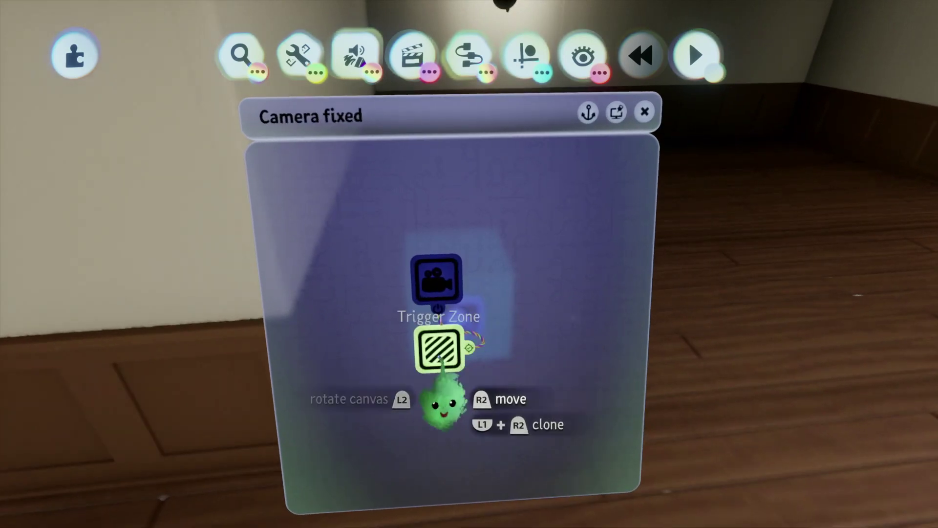
left_click(440, 358)
key("s")
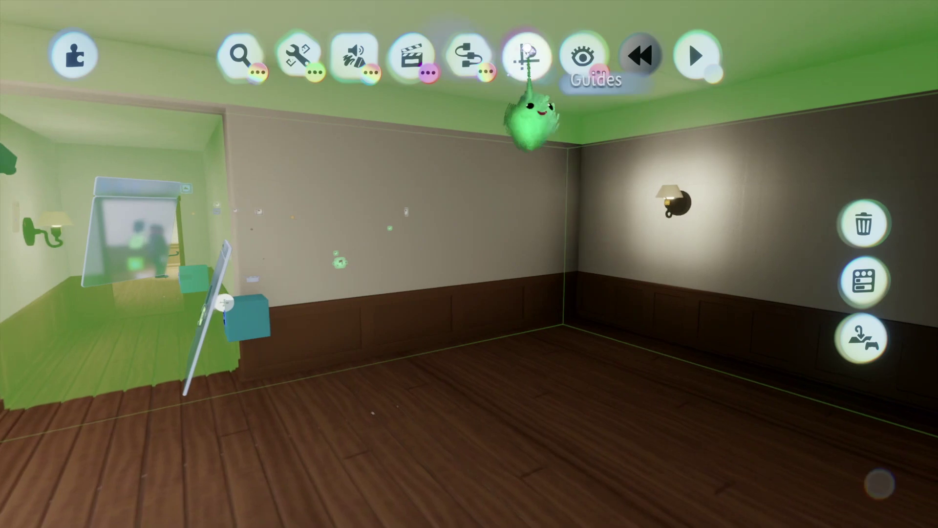
left_click(528, 57)
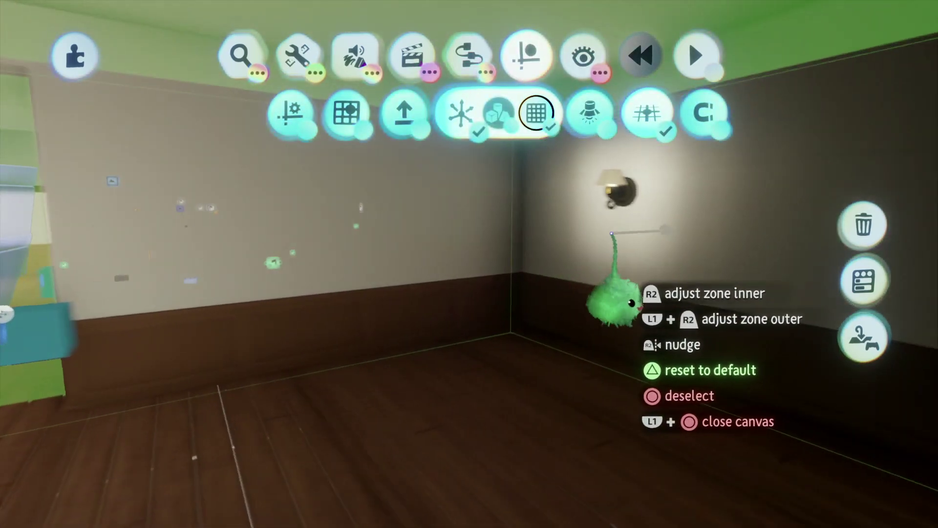
left_click_drag(617, 235, 517, 275)
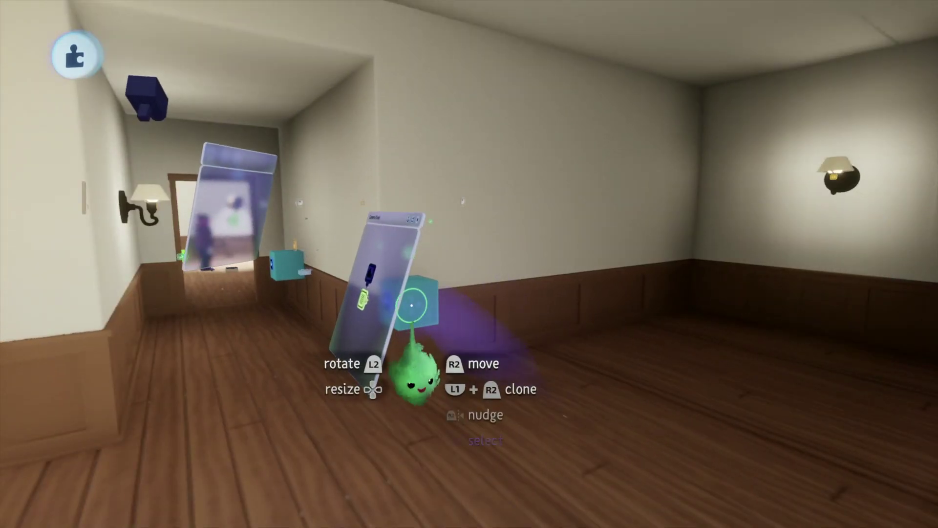
Clone the fixed camera block into the uncovered far part of the large room and frame its camera on that area.
left_click_drag(412, 303, 474, 294)
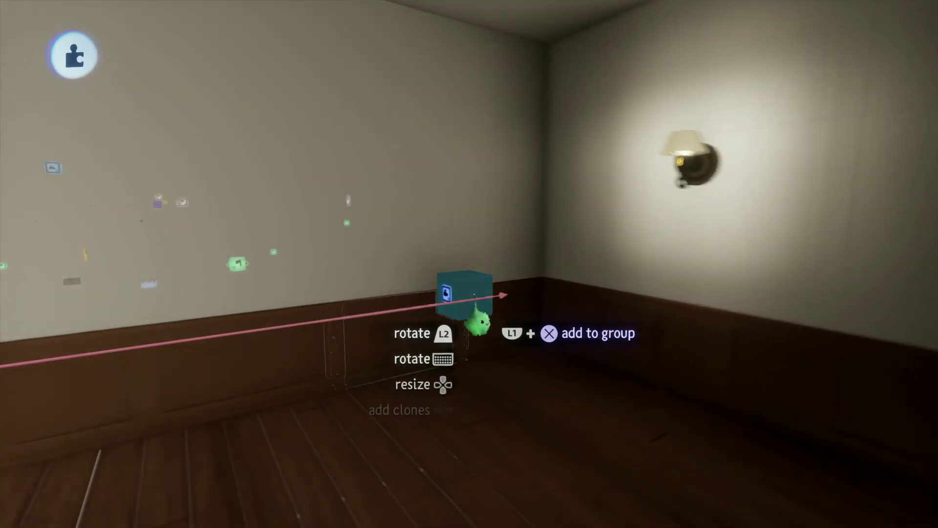
left_click(446, 280)
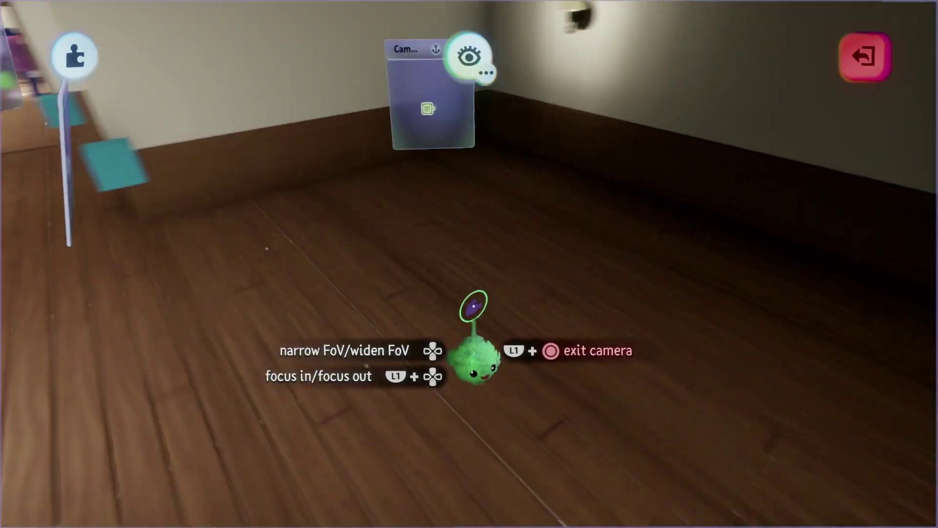
middle_click_drag(474, 305, 489, 289)
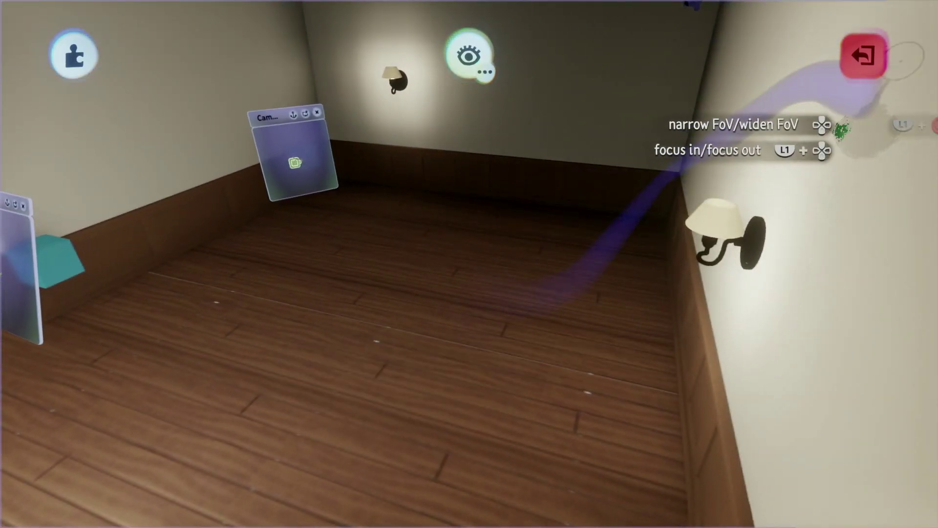
left_click(864, 57)
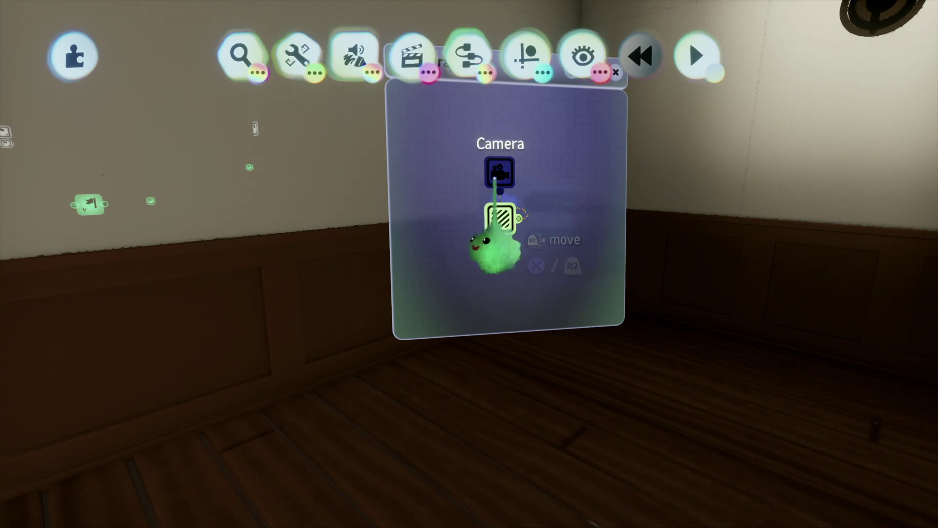
Adjust the cloned block's Trigger Zone to cover the remaining part of the large room, checking it against the neighbouring block's zone.
left_click(498, 219)
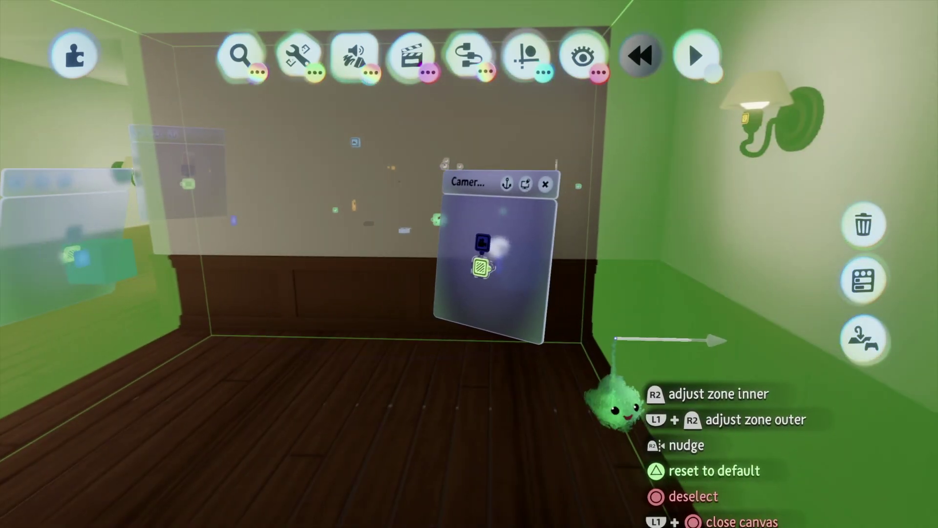
left_click_drag(616, 338, 725, 338)
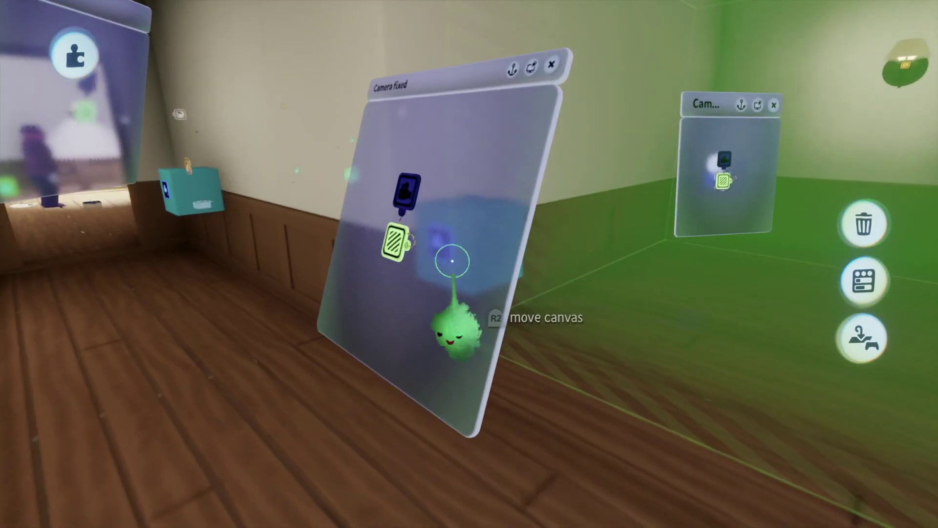
left_click(394, 243)
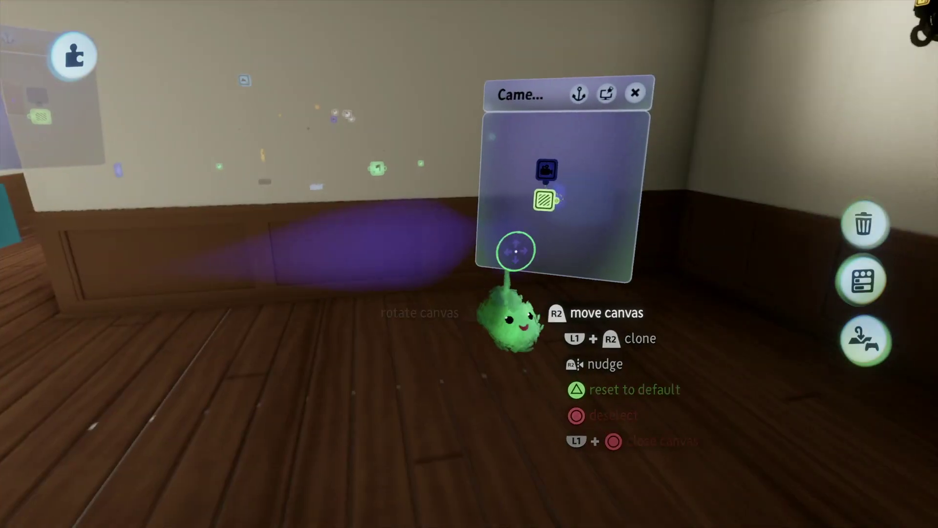
left_click(539, 213)
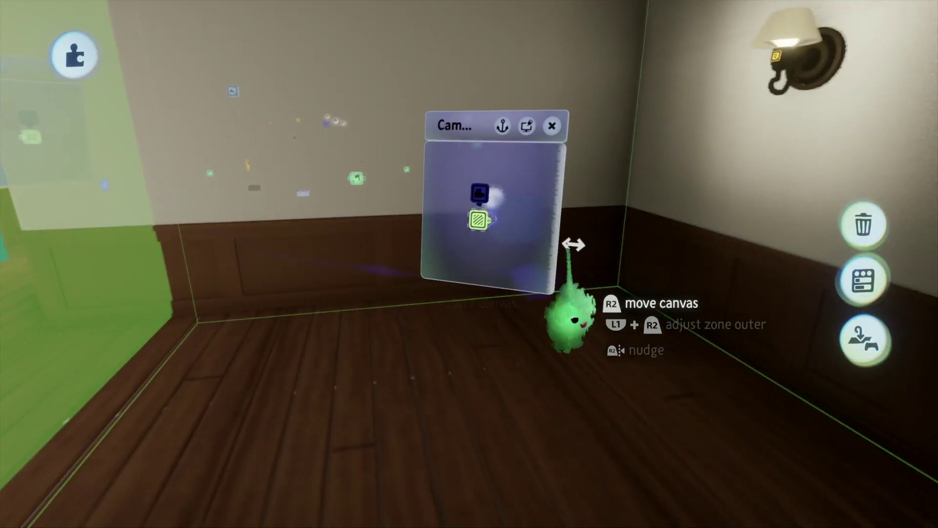
mouse_move(569, 323)
middle_mouse_down()
mouse_move(516, 247)
mouse_move(607, 274)
middle_mouse_up()
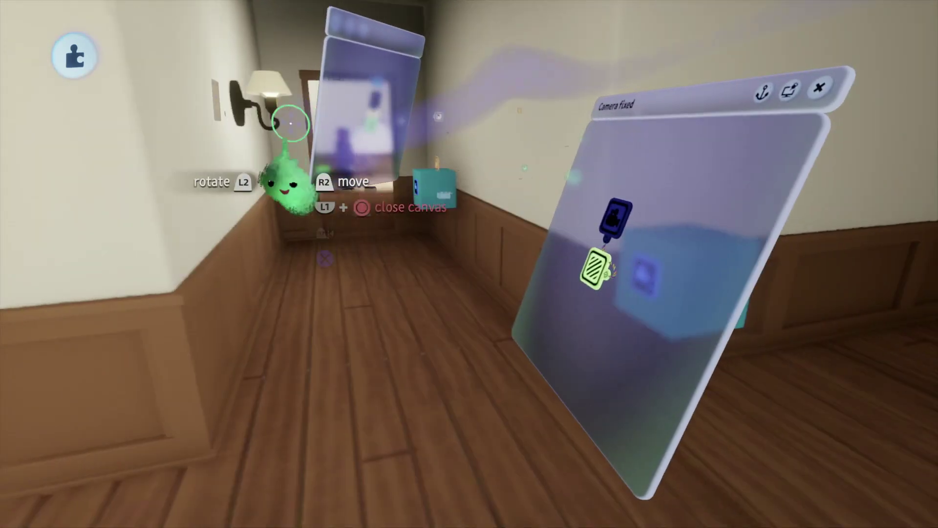
Reframe the cloned block's camera to look down across the large room towards the character, and resume the test play.
key("Escape")
key("Return")
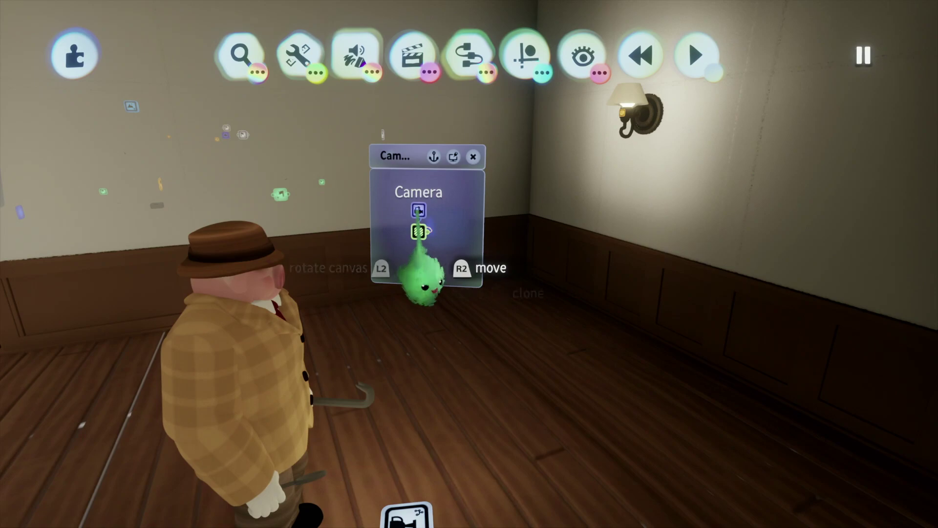
left_click(419, 214)
middle_click_drag(424, 217, 626, 184)
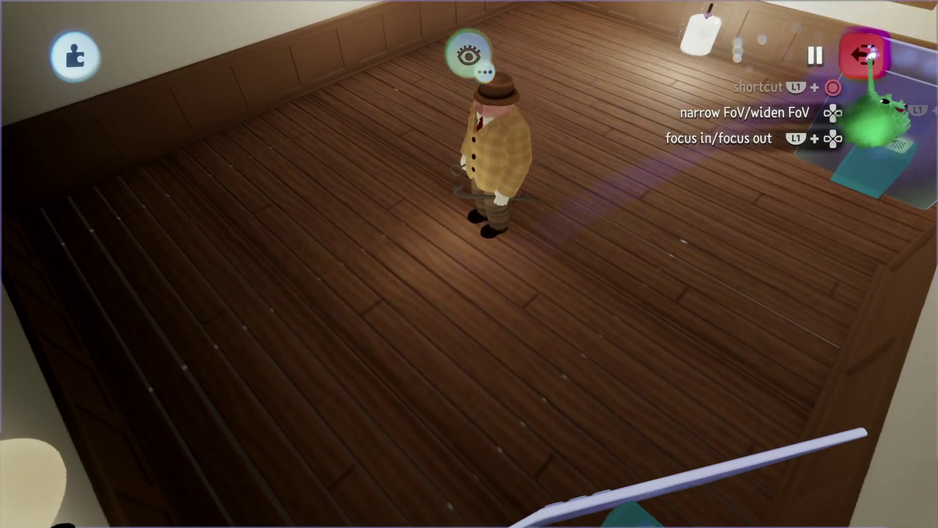
left_click(863, 56)
left_click(862, 54)
left_click(320, 357)
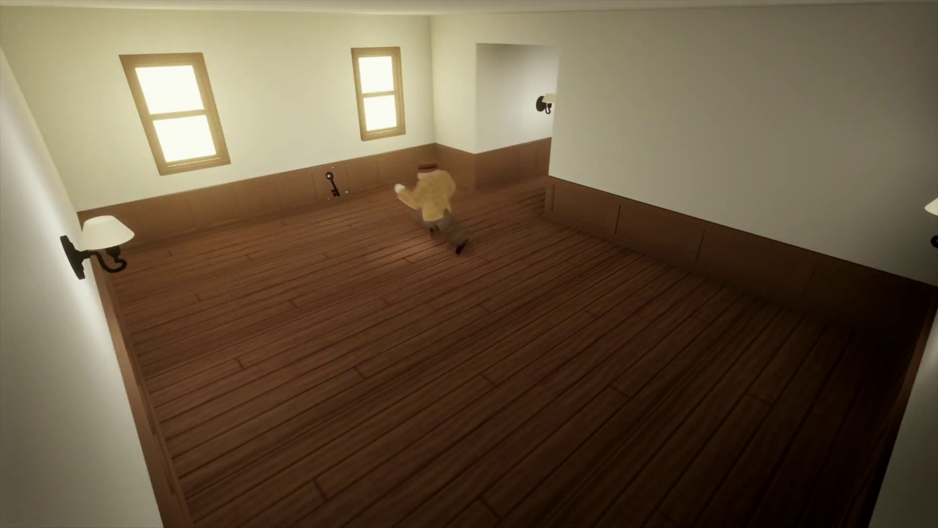
Walk the character back and forth between the large room's two trigger zones to examine the camera cuts, and return to editing.
key("s")
key("d")
key("a")
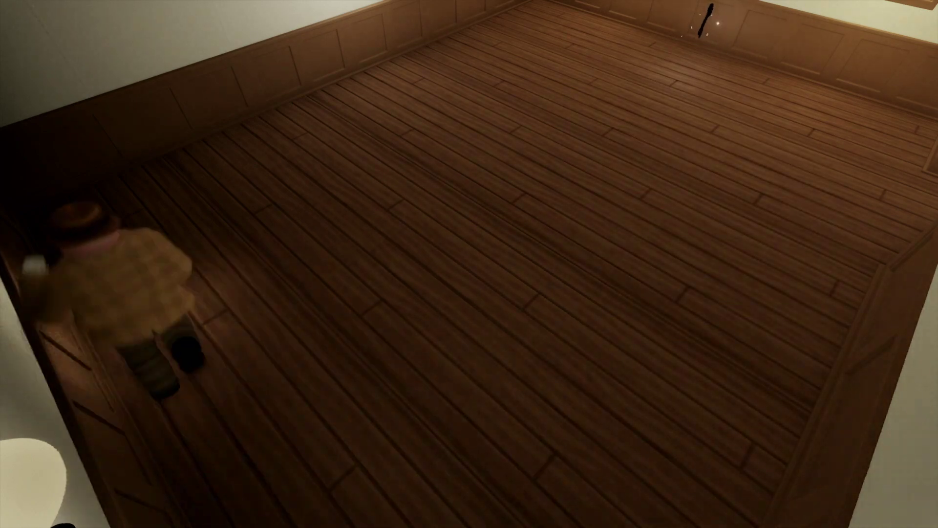
key("w")
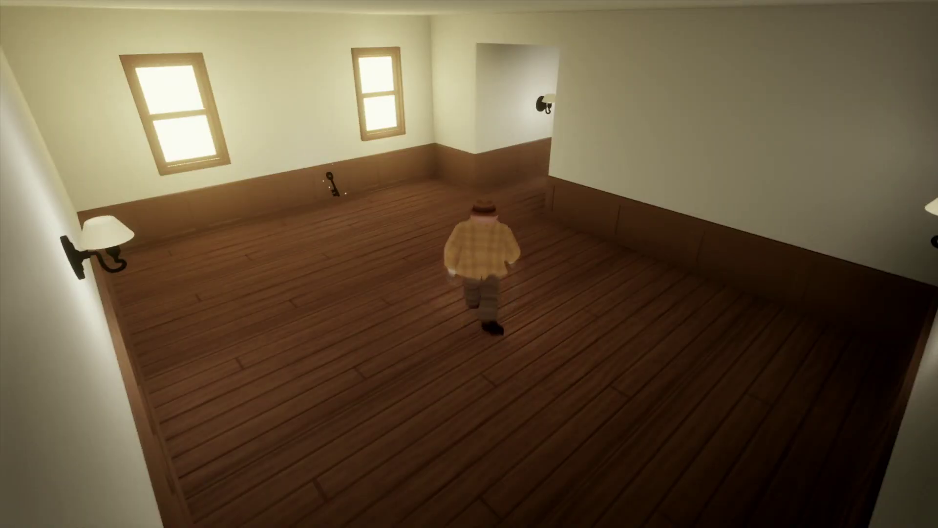
key("s")
key("w")
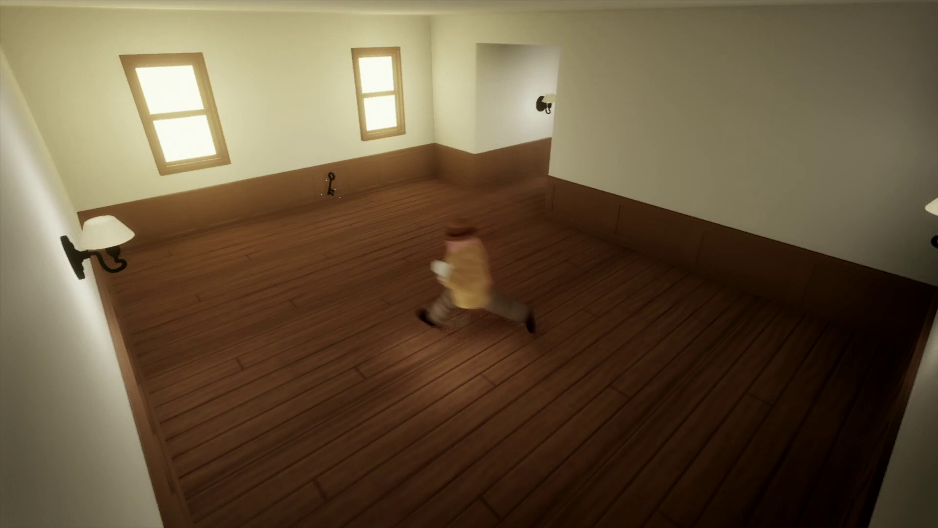
key("w")
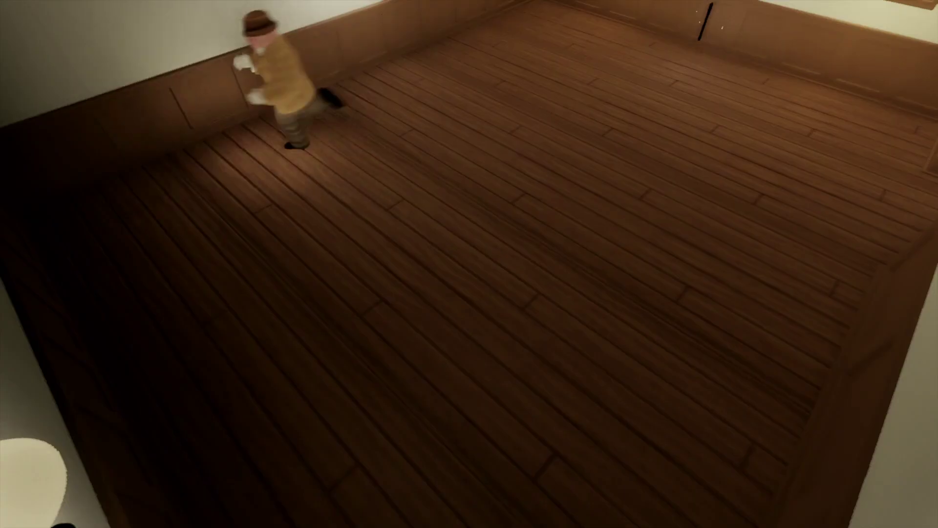
key("w")
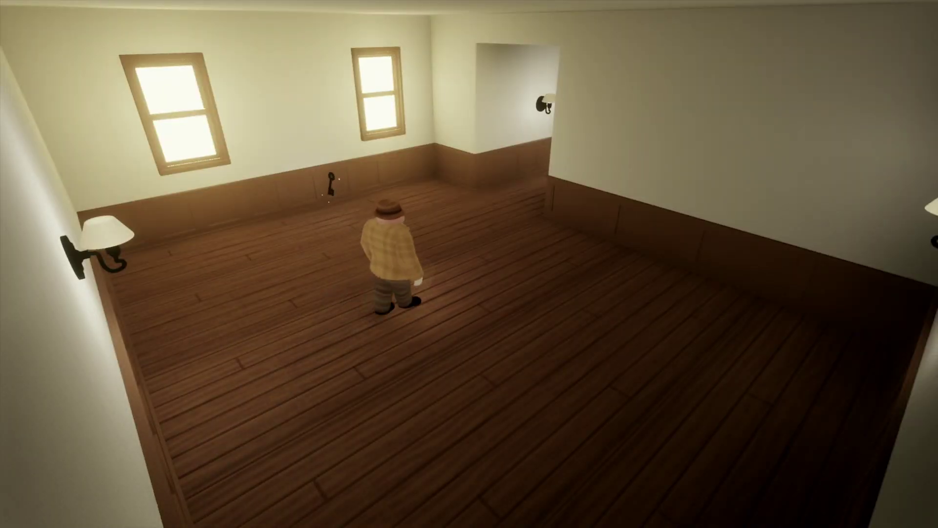
key("Escape")
left_click(228, 368)
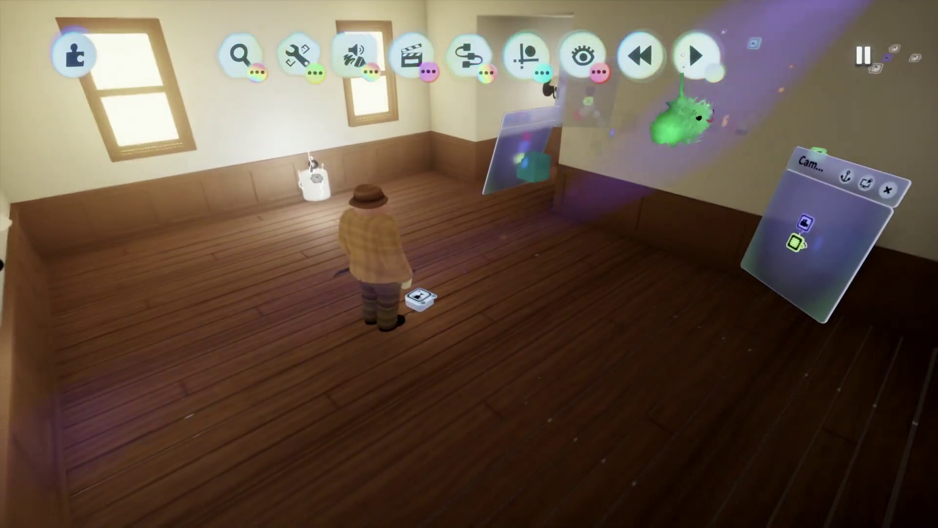
Return to the hallway's fixed camera block and inspect its Camera settings, including the Display Black Bars option.
key("w")
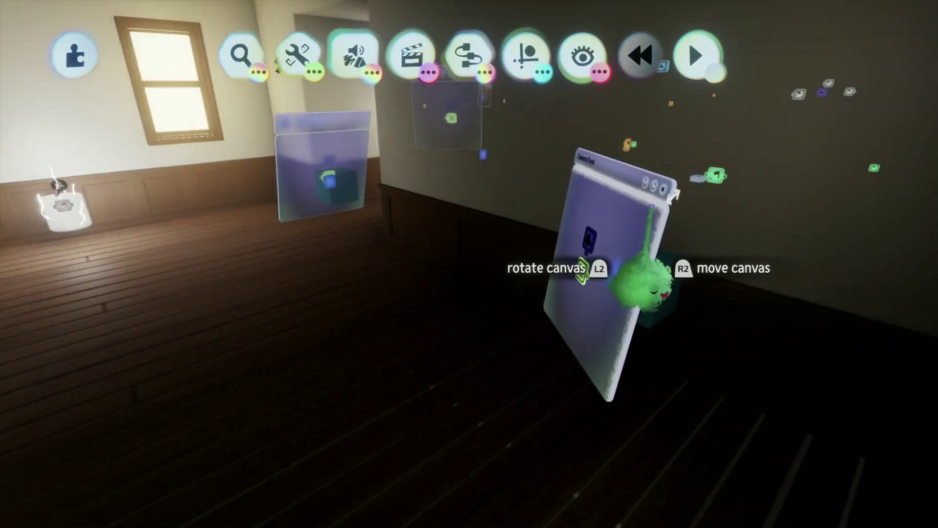
key("w")
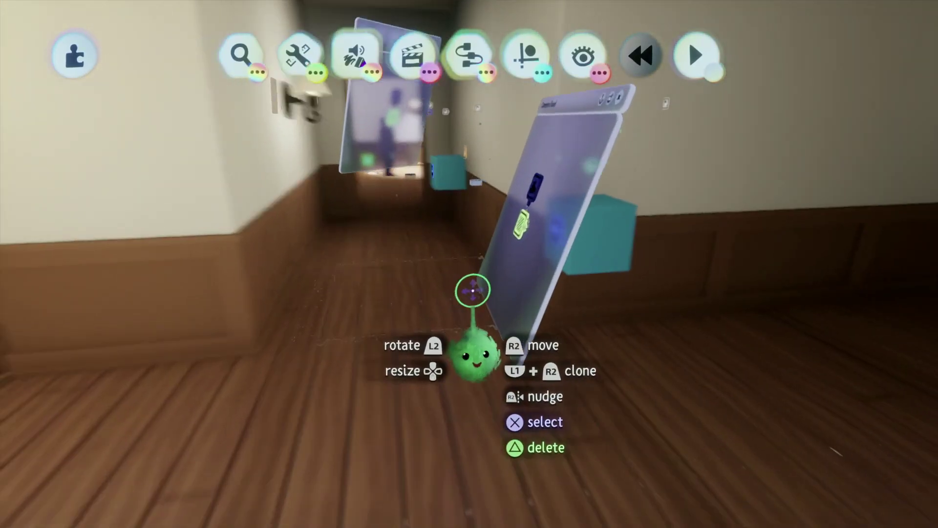
key("w")
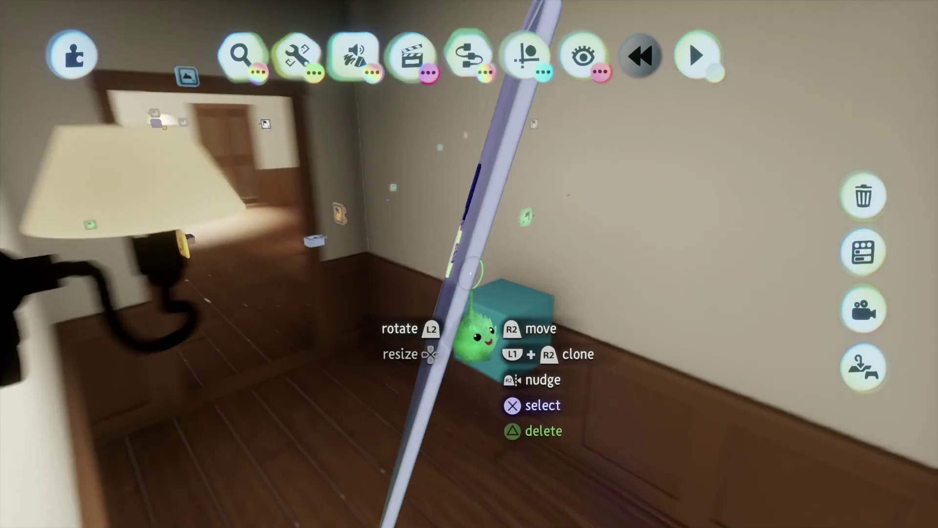
key("w")
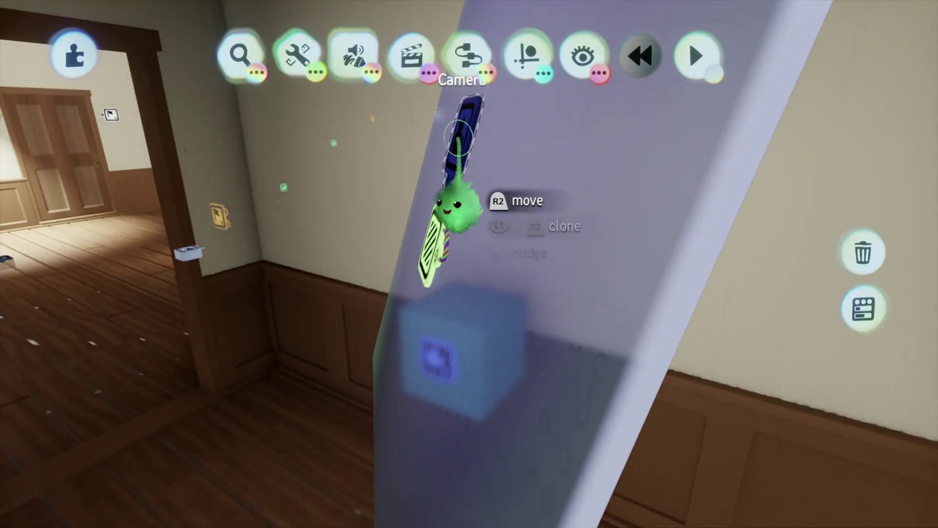
left_click(460, 131)
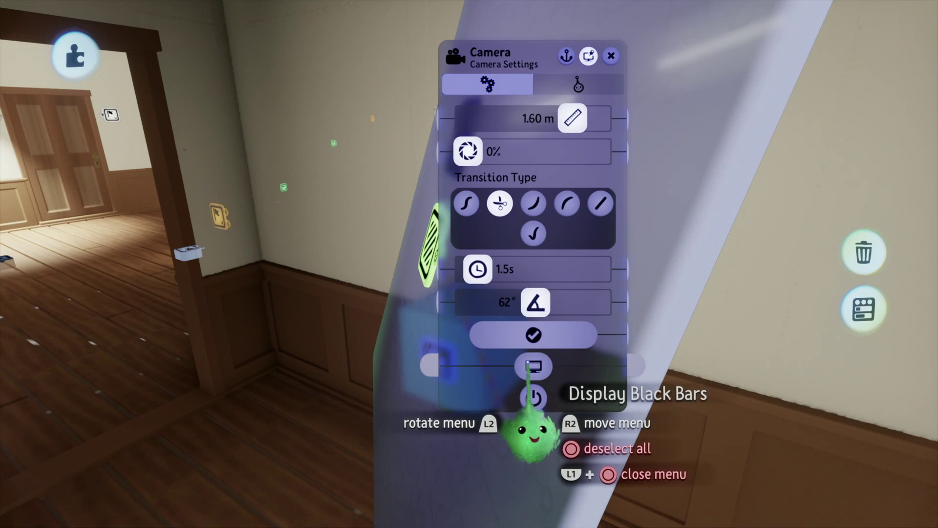
left_click(611, 55)
Start a test play of the scene from the first room.
key("Escape")
left_click(263, 369)
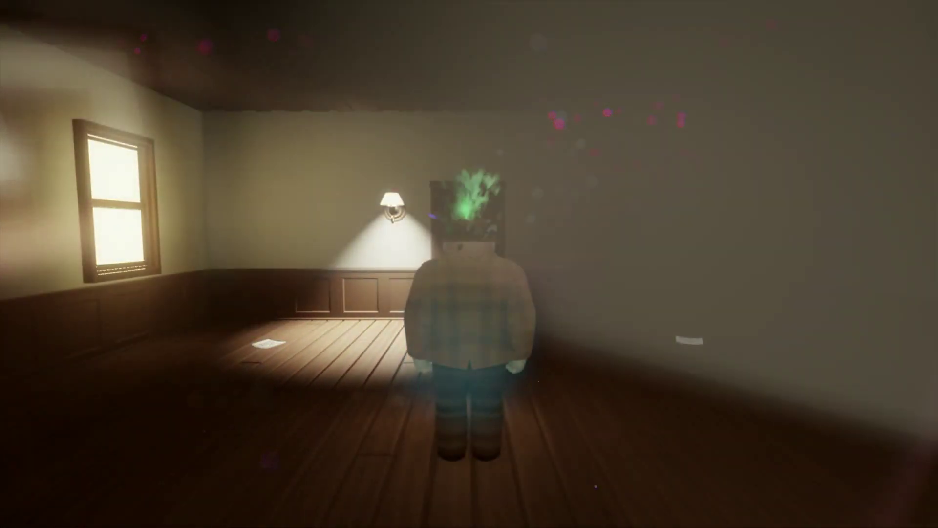